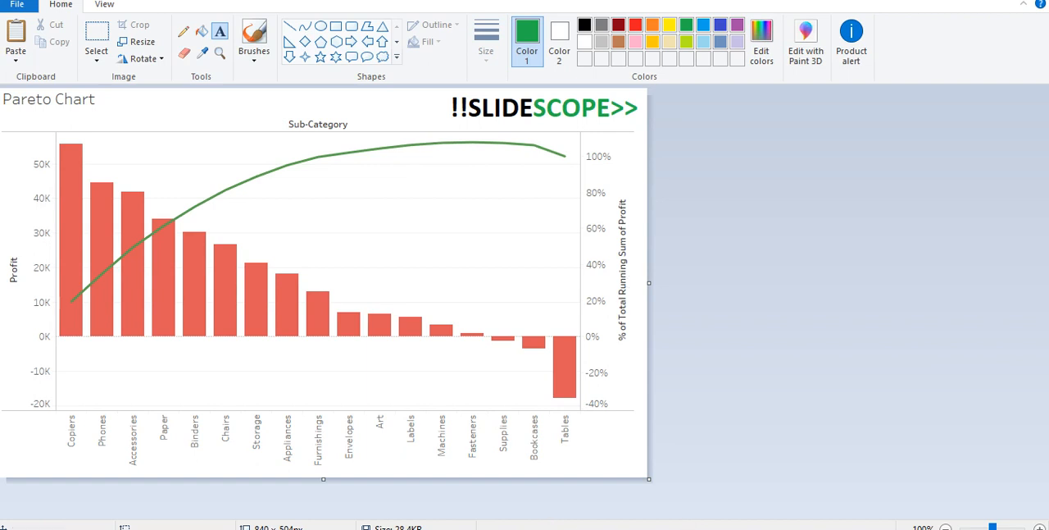
- Review the Pareto chart and running total definitions in Notepad++ against the example Pareto chart image in Paint
{"action": "key", "text": "alt+Tab"}
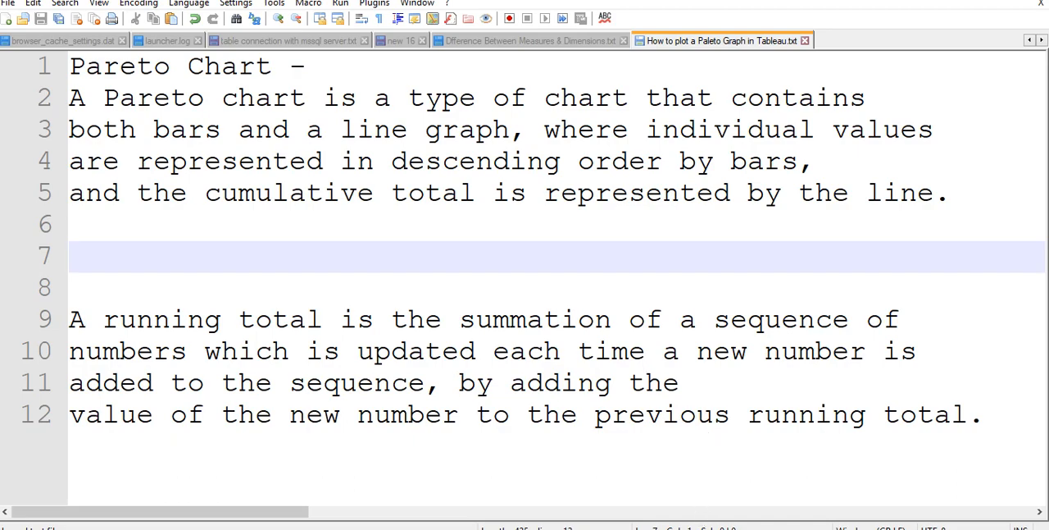
{"action": "left_click", "coordinate": [707, 528]}
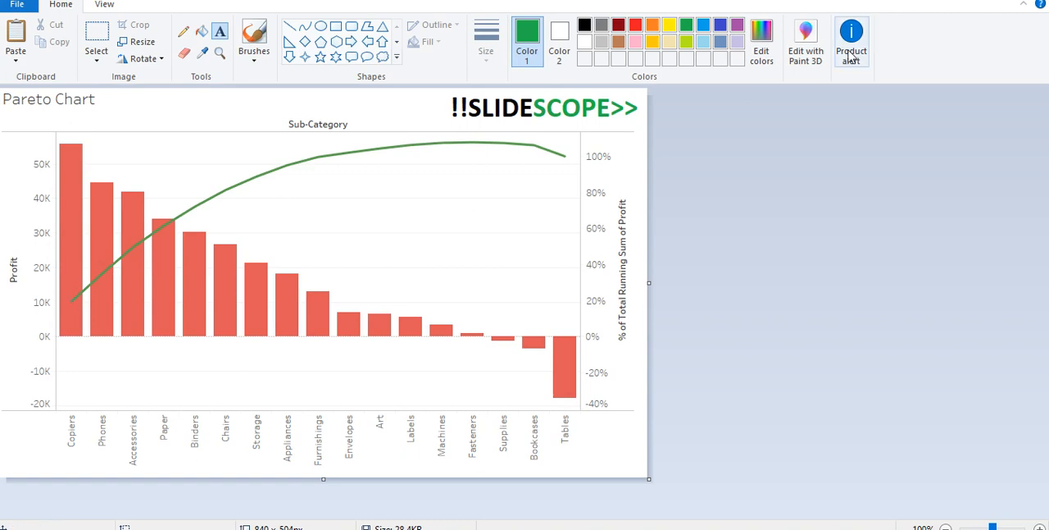
{"action": "left_click", "coordinate": [958, 2]}
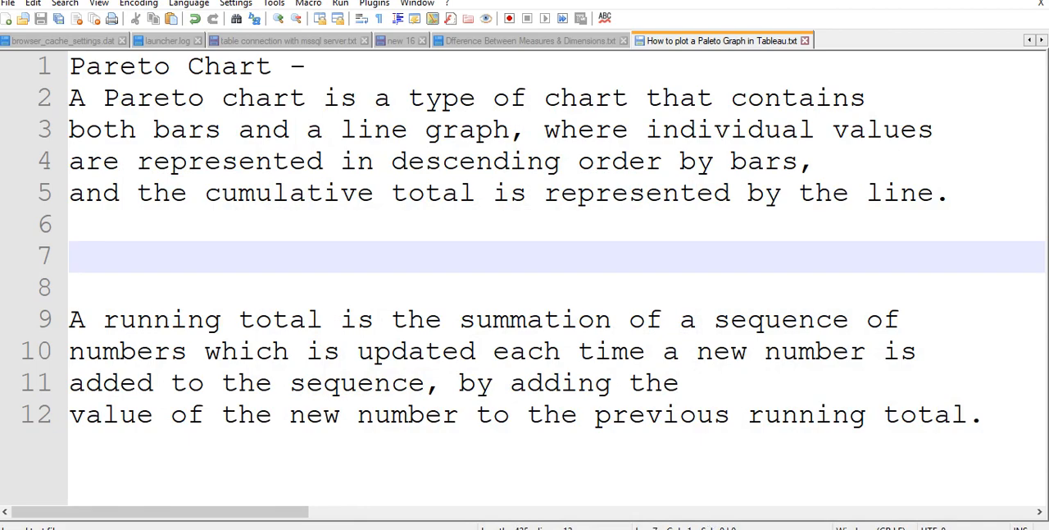
{"action": "left_click", "coordinate": [706, 528]}
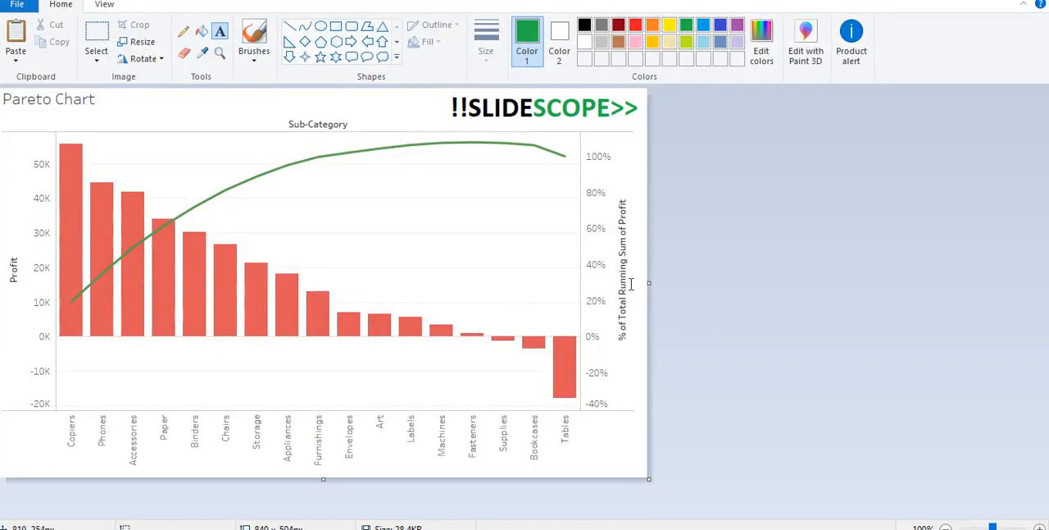
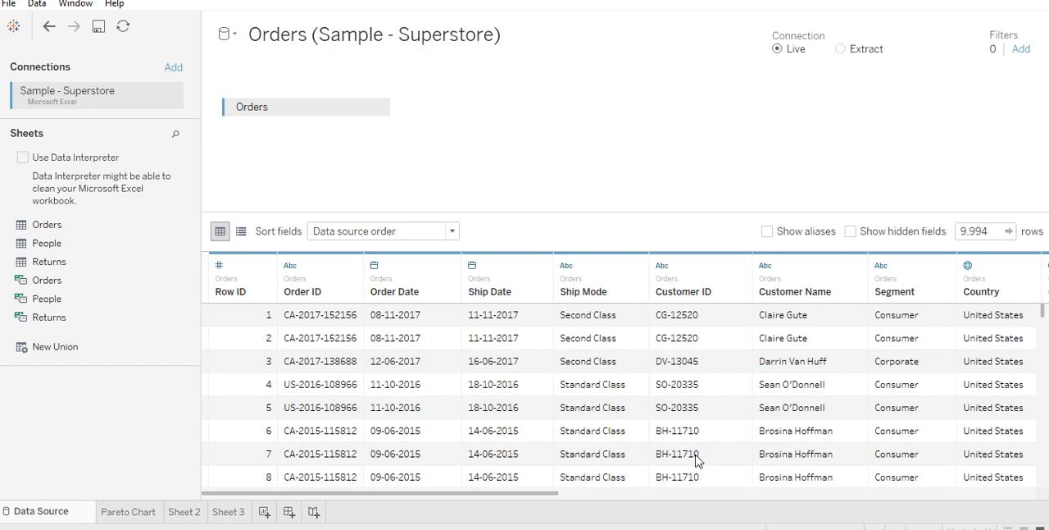
- Switch to the Excel source workbook, look through its Orders, People and Returns sheets, and return to Tableau
{"action": "key", "text": "alt+Tab"}
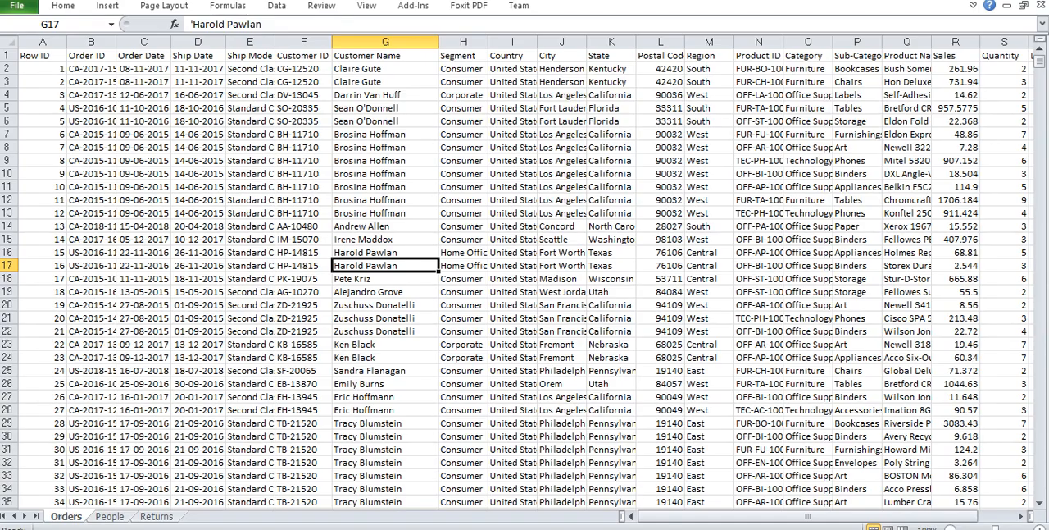
{"action": "left_click", "coordinate": [110, 518]}
{"action": "left_click", "coordinate": [136, 518]}
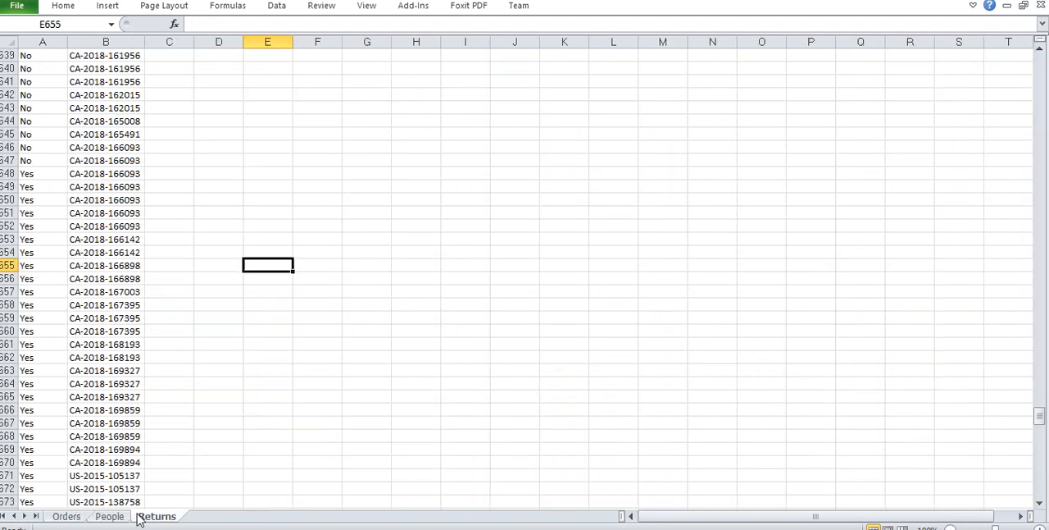
{"action": "left_click", "coordinate": [63, 516]}
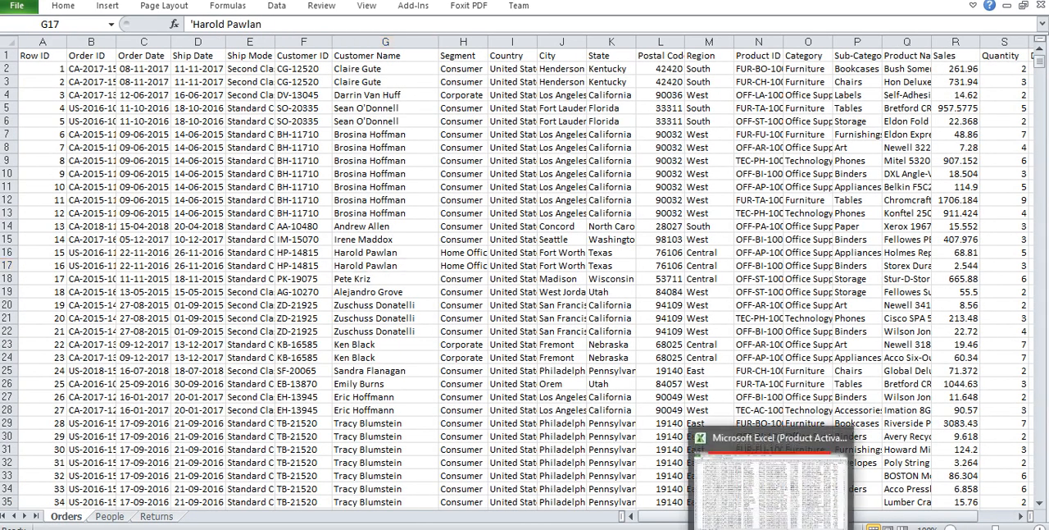
{"action": "left_click", "coordinate": [773, 528]}
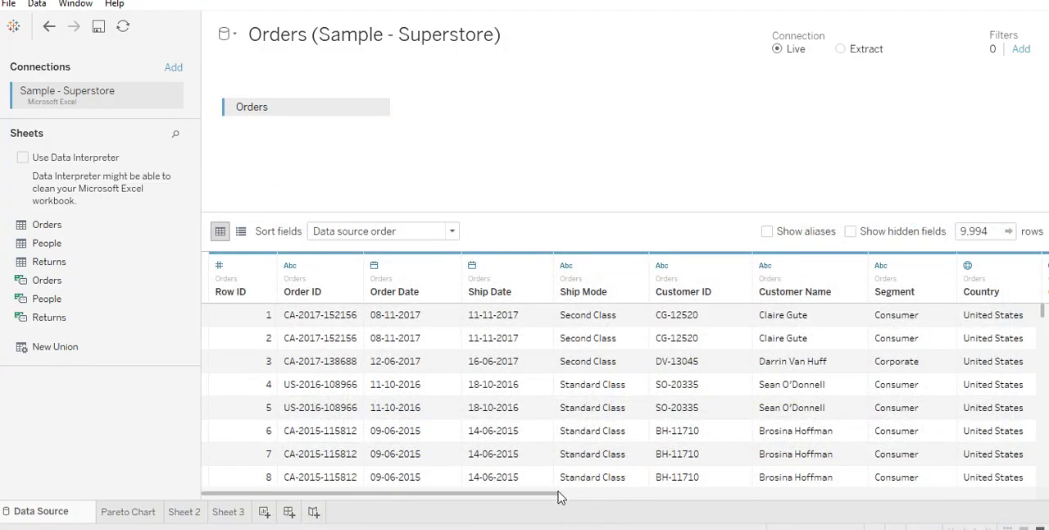
- Remove the Orders table from the data source canvas and add the Orders sheet back
{"action": "left_click_drag", "start_coordinate": [559, 495], "coordinate": [479, 495]}
{"action": "left_click_drag", "start_coordinate": [234, 110], "coordinate": [100, 461]}
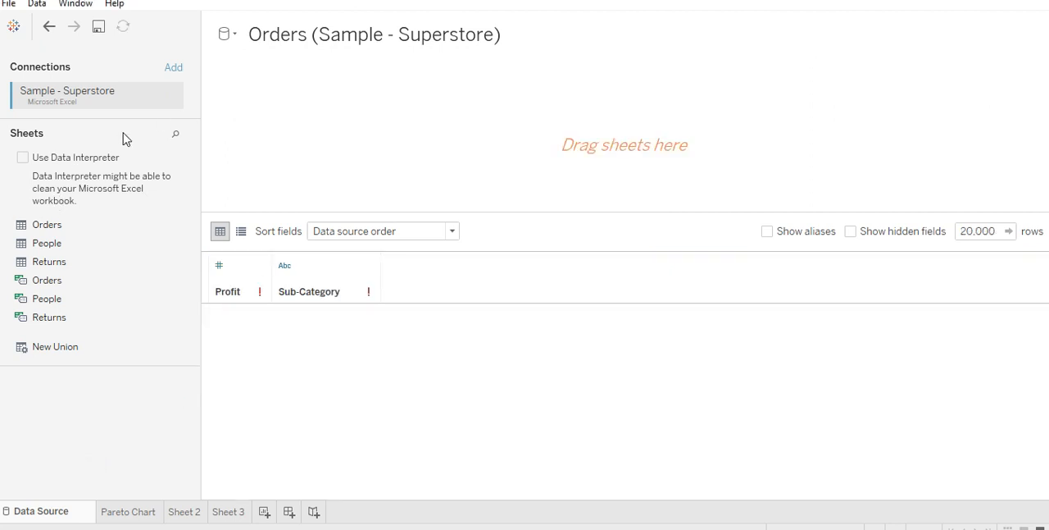
{"action": "left_click_drag", "start_coordinate": [45, 224], "coordinate": [443, 123]}
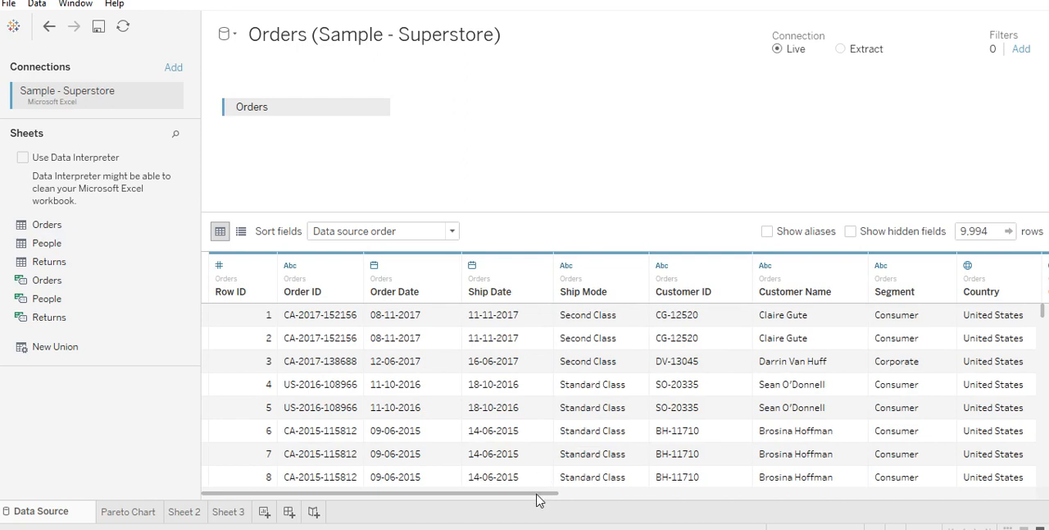
{"action": "left_click_drag", "start_coordinate": [543, 493], "coordinate": [444, 447]}
- Replace the title of Sheet 3 with the text "How to draw a Pareto Chart"
{"action": "left_click", "coordinate": [225, 513]}
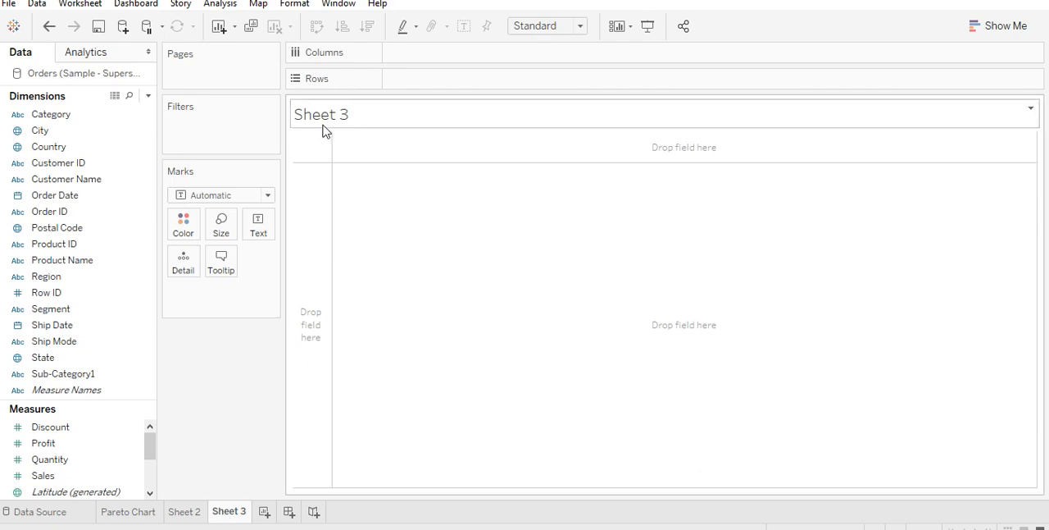
{"action": "double_click", "coordinate": [352, 117]}
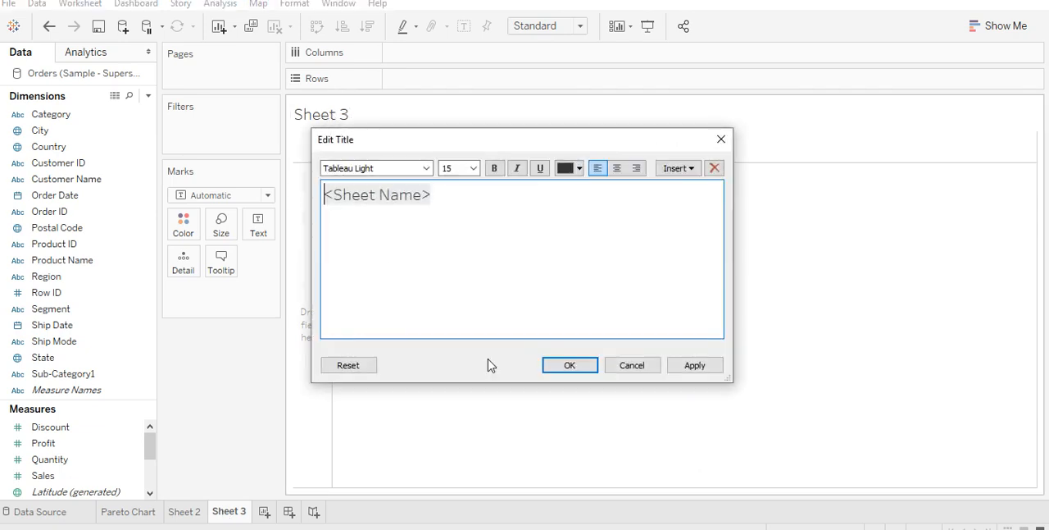
{"action": "type", "text": "Pare"}
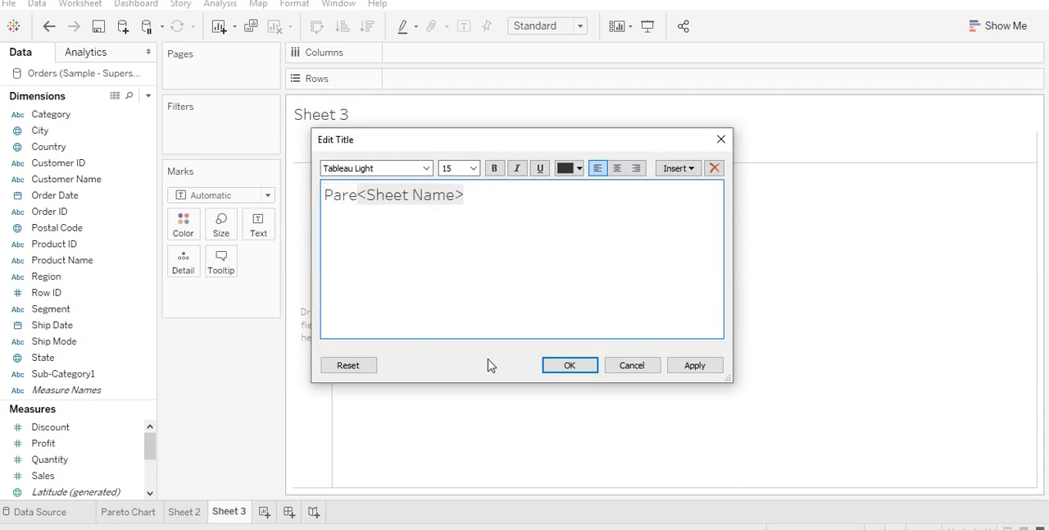
{"action": "key", "text": "ctrl+a"}
{"action": "type", "text": "Paretor"}
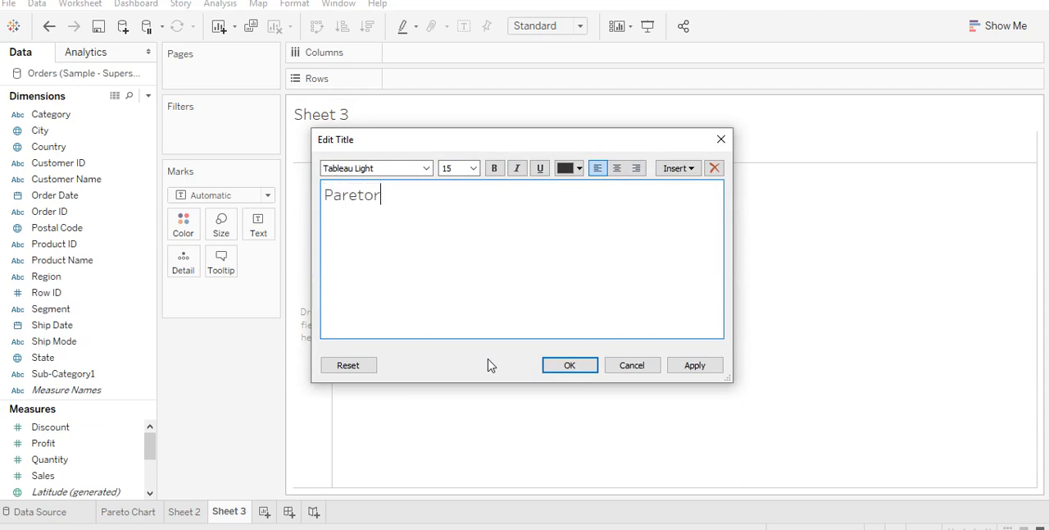
{"action": "key", "text": "BackSpace"}
{"action": "type", "text": "Chart"}
{"action": "key", "text": "Left"}
{"action": "type", "text": "How tp"}
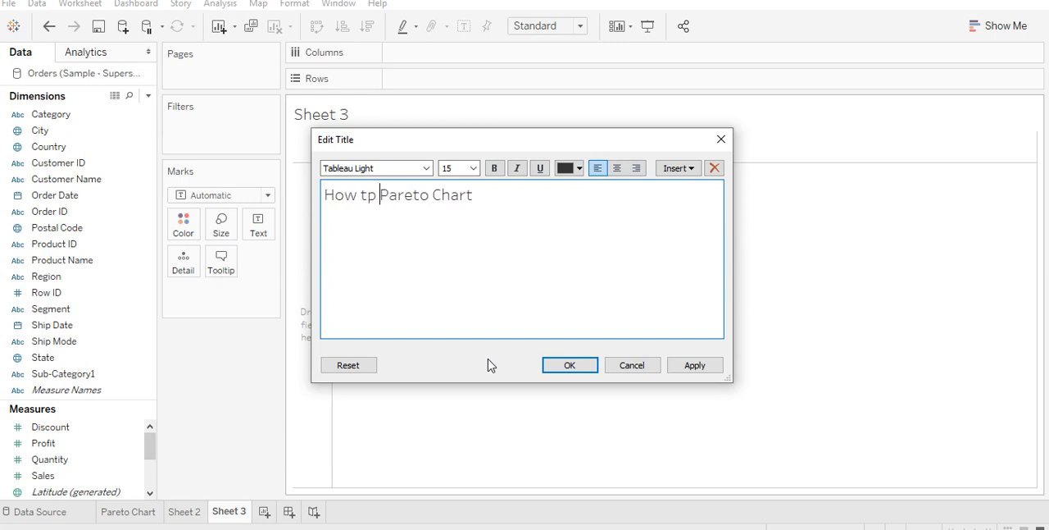
{"action": "key", "text": "BackSpace"}
{"action": "key", "text": "BackSpace"}
{"action": "type", "text": "o d"}
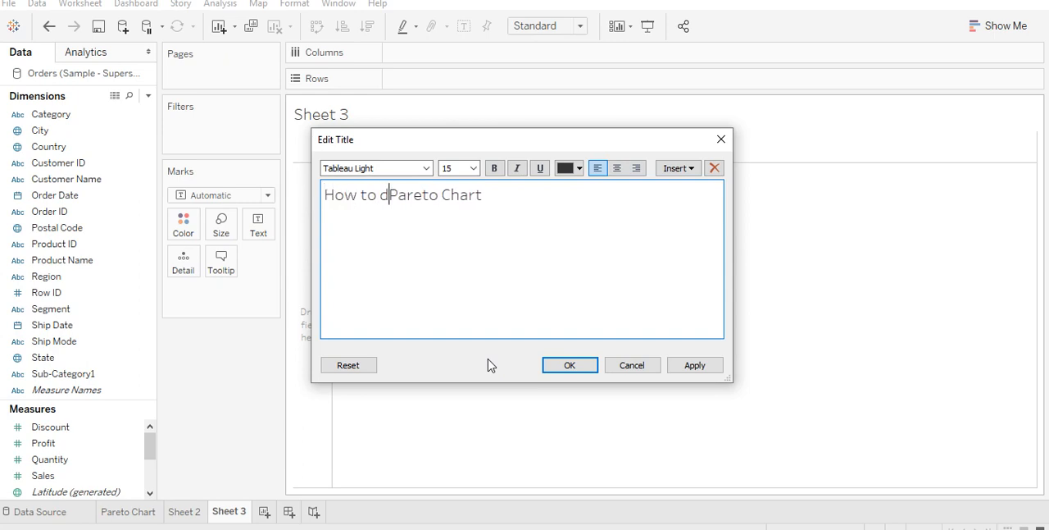
{"action": "type", "text": "raw "}
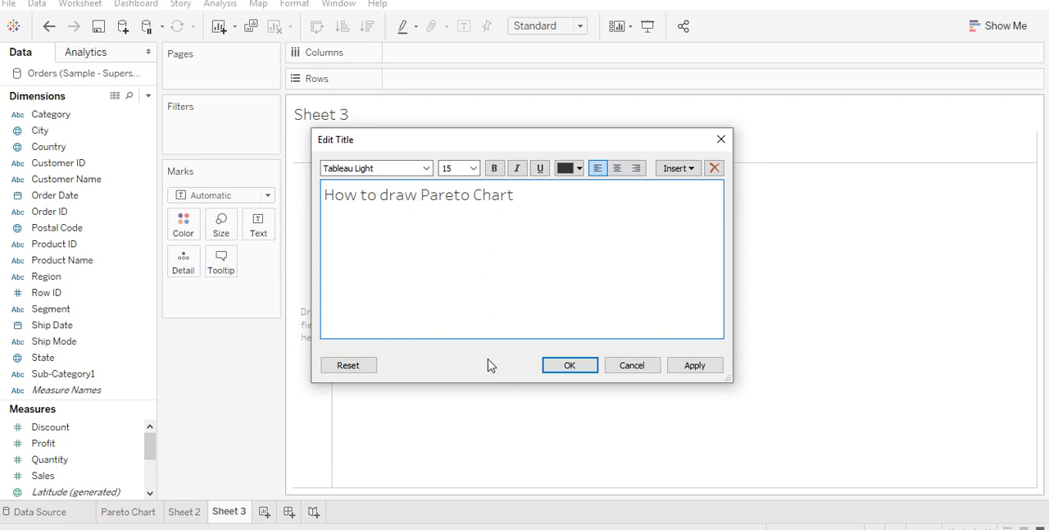
{"action": "type", "text": "a"}
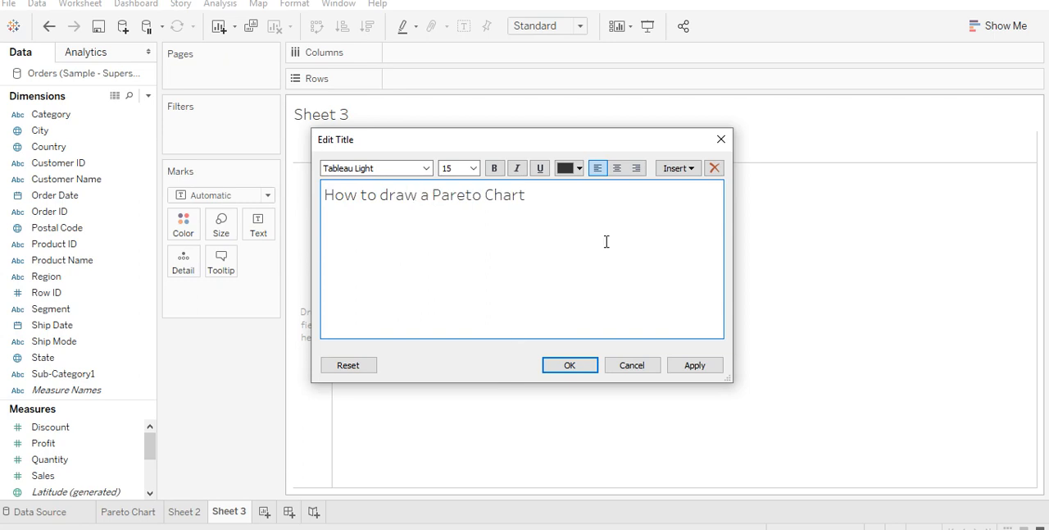
- Set the whole sheet title to font size 20 and apply it
{"action": "left_click_drag", "start_coordinate": [543, 187], "coordinate": [254, 197]}
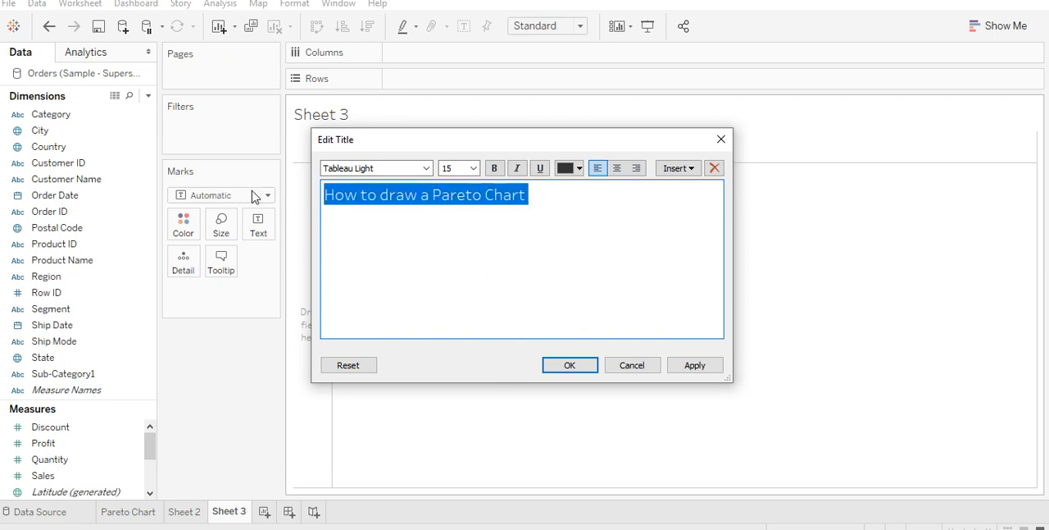
{"action": "left_click", "coordinate": [473, 168]}
{"action": "left_click", "coordinate": [450, 294]}
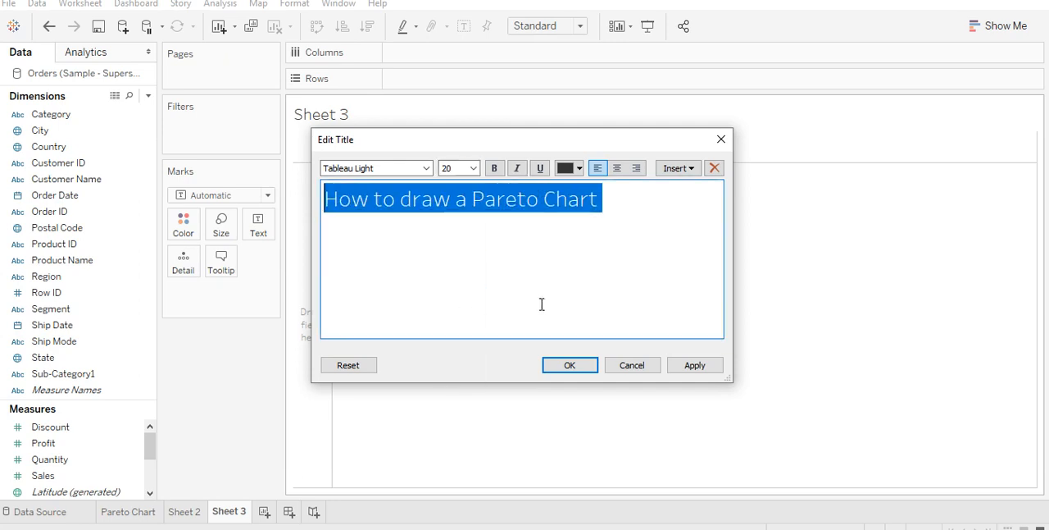
{"action": "left_click", "coordinate": [701, 368]}
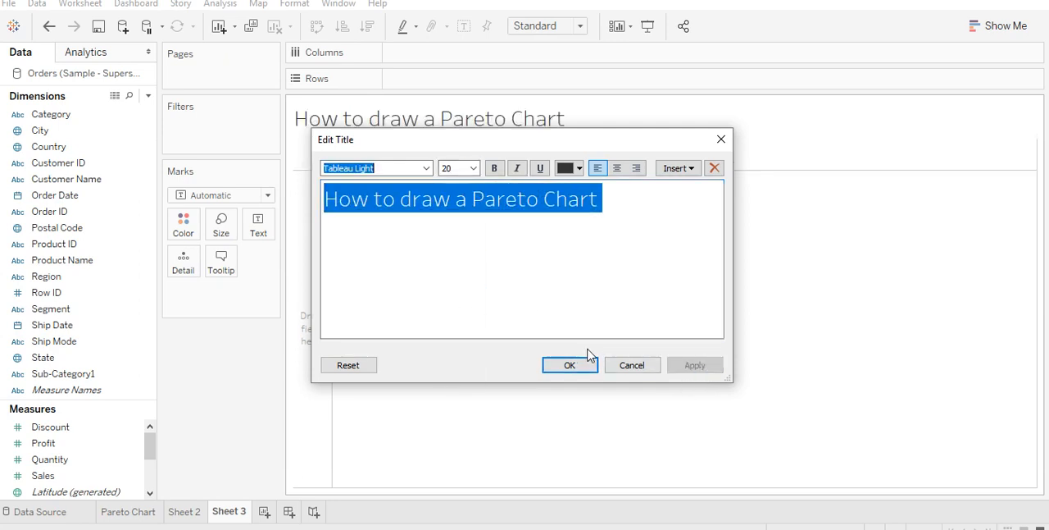
{"action": "left_click", "coordinate": [570, 364]}
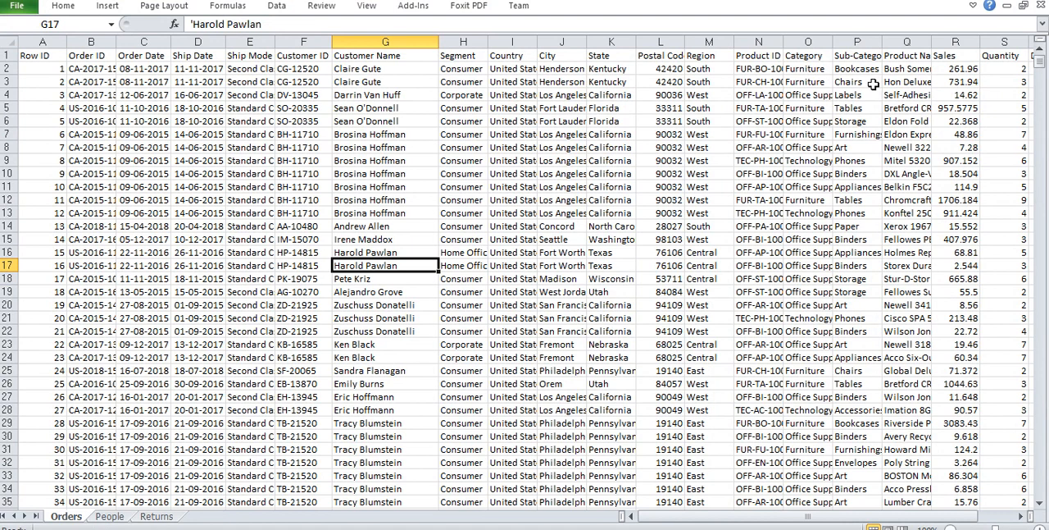
- Place the Sub-Category1 dimension on Columns and look over its headers
{"action": "left_click", "coordinate": [994, 516]}
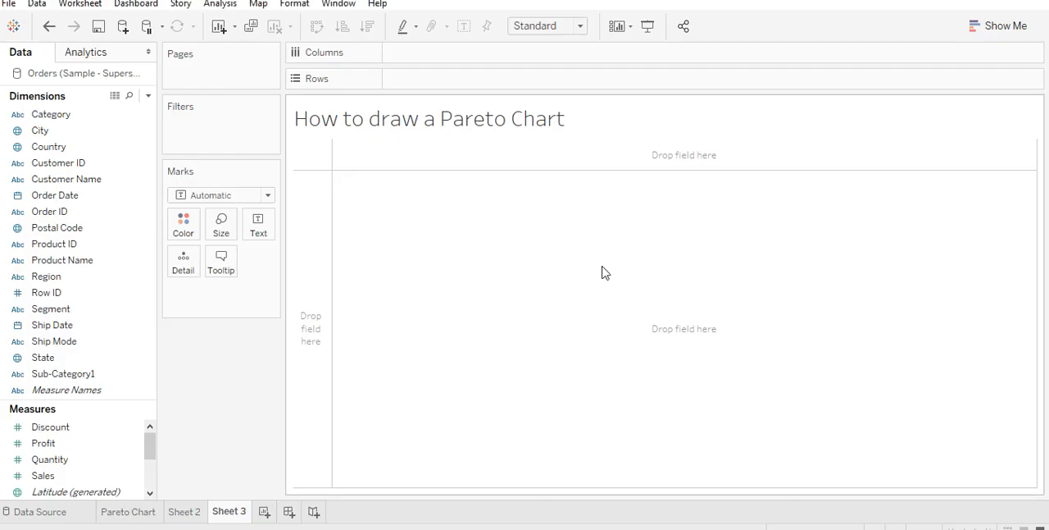
{"action": "left_click", "coordinate": [80, 376]}
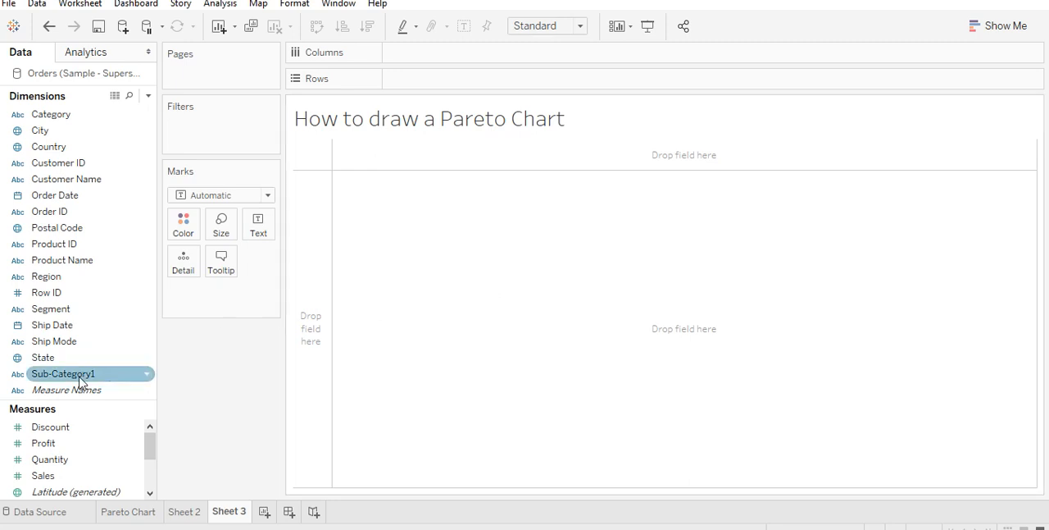
{"action": "left_click_drag", "start_coordinate": [78, 381], "coordinate": [445, 57]}
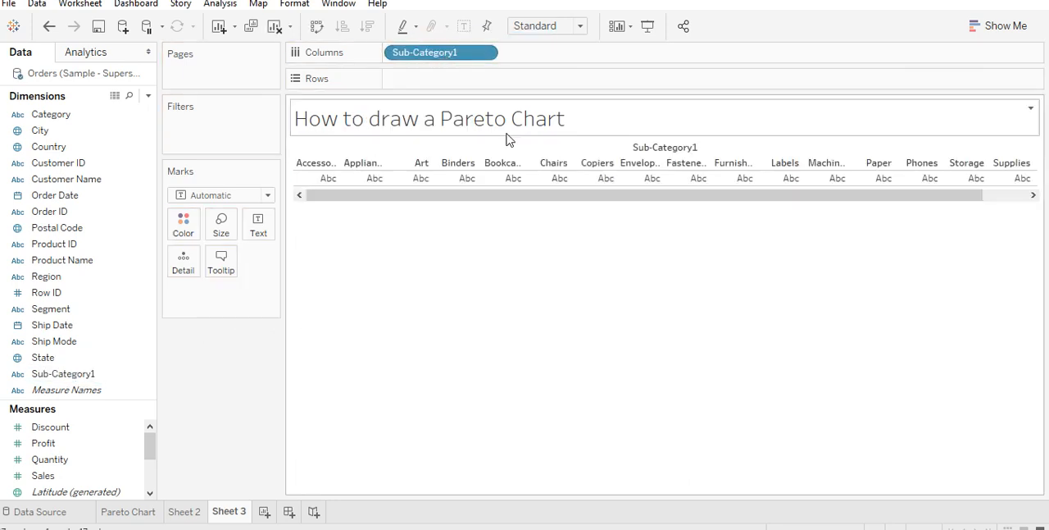
{"action": "left_click_drag", "start_coordinate": [525, 202], "coordinate": [684, 196]}
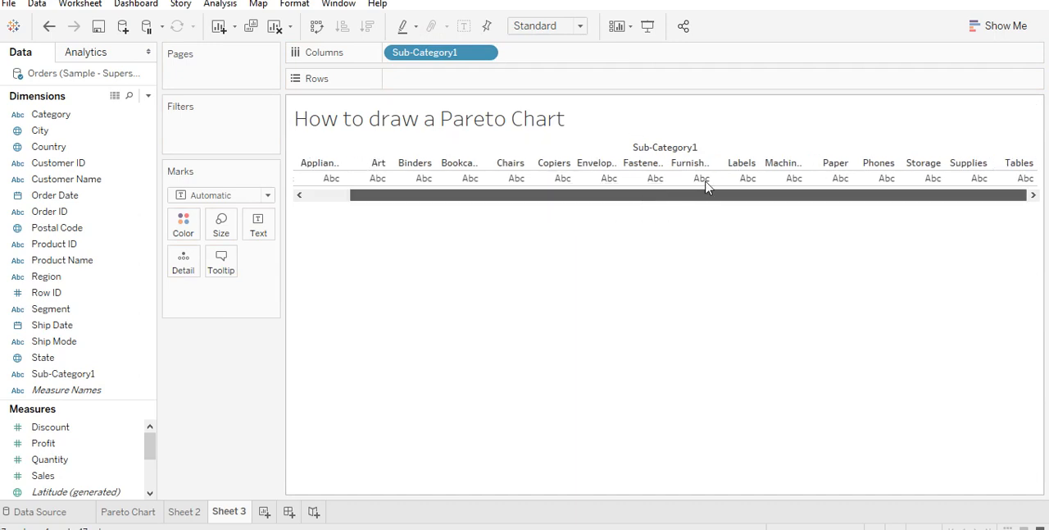
{"action": "left_click_drag", "start_coordinate": [550, 209], "coordinate": [374, 224]}
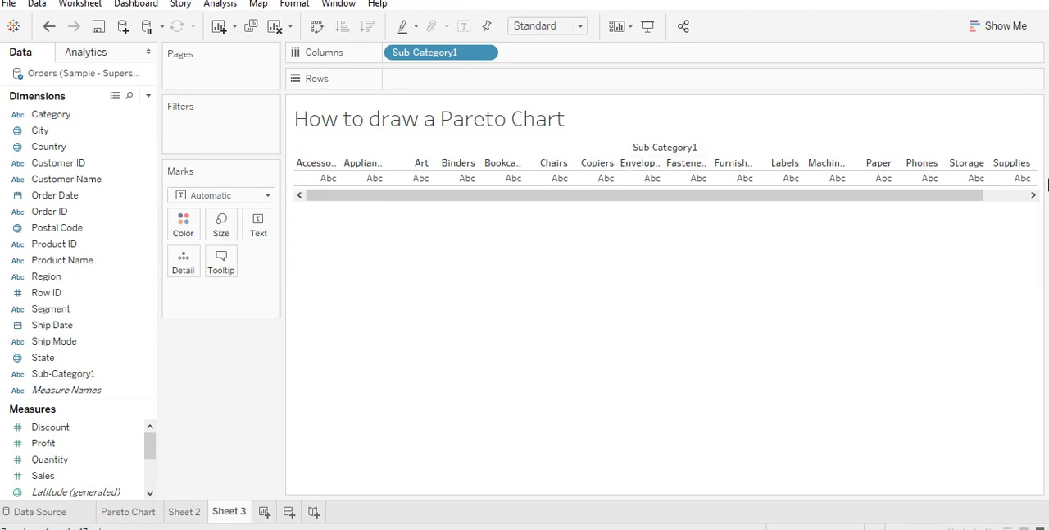
{"action": "left_click", "coordinate": [1034, 195]}
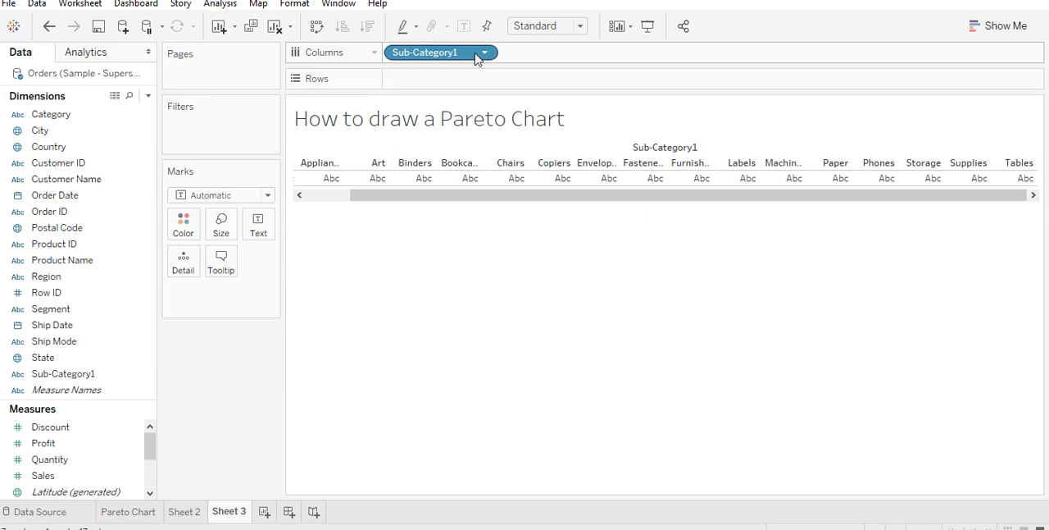
- Move Sub-Category1 from Columns to Rows and back to Columns
{"action": "left_click_drag", "start_coordinate": [483, 52], "coordinate": [464, 79]}
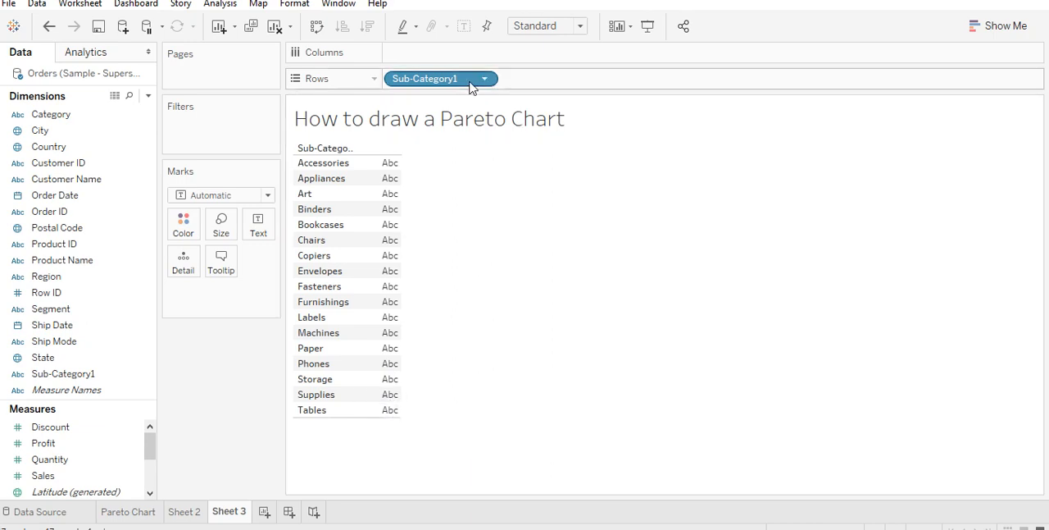
{"action": "left_click_drag", "start_coordinate": [472, 80], "coordinate": [467, 51]}
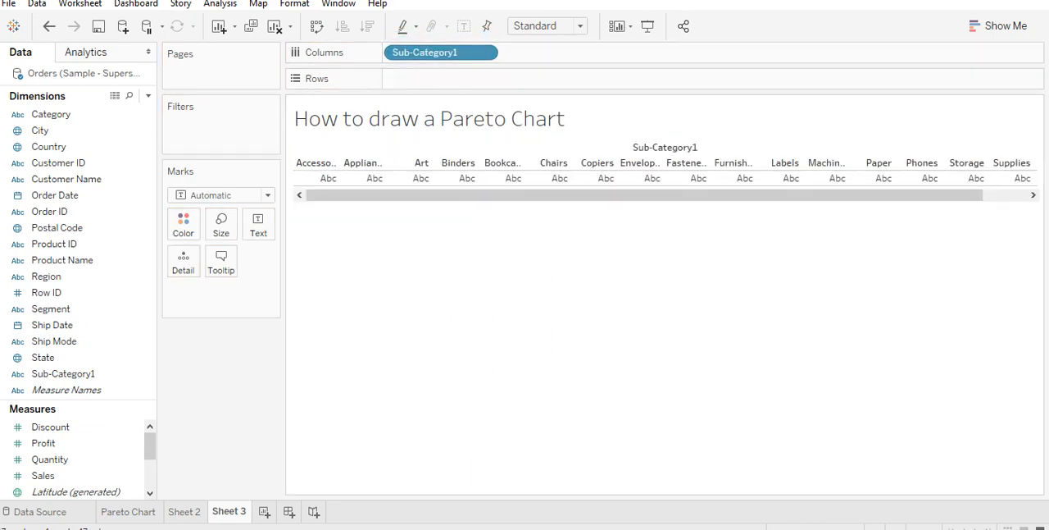
- Reread the Pareto chart definition in Notepad++, return to Tableau and look over the Sub-Category1 headers
{"action": "key", "text": "alt+Tab"}
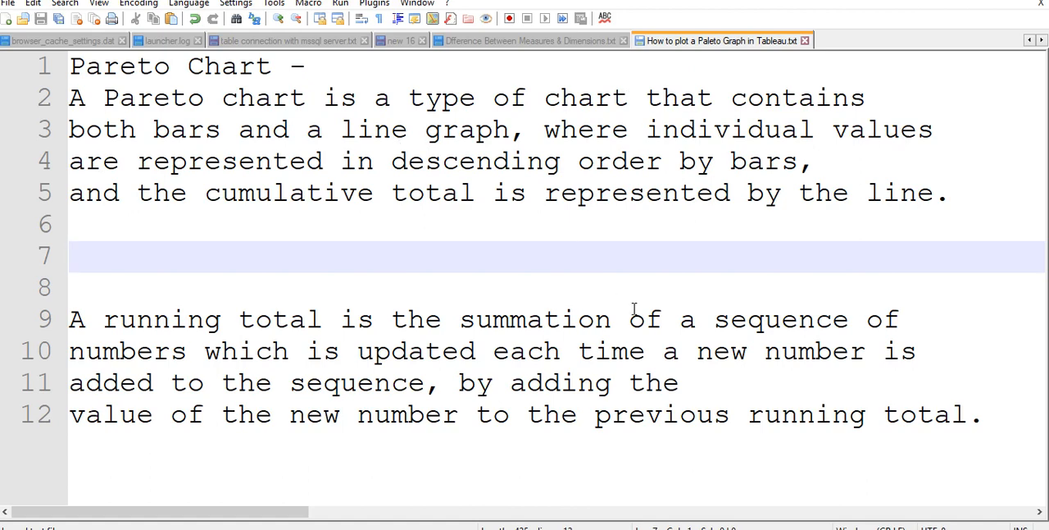
{"action": "key", "text": "alt+Tab"}
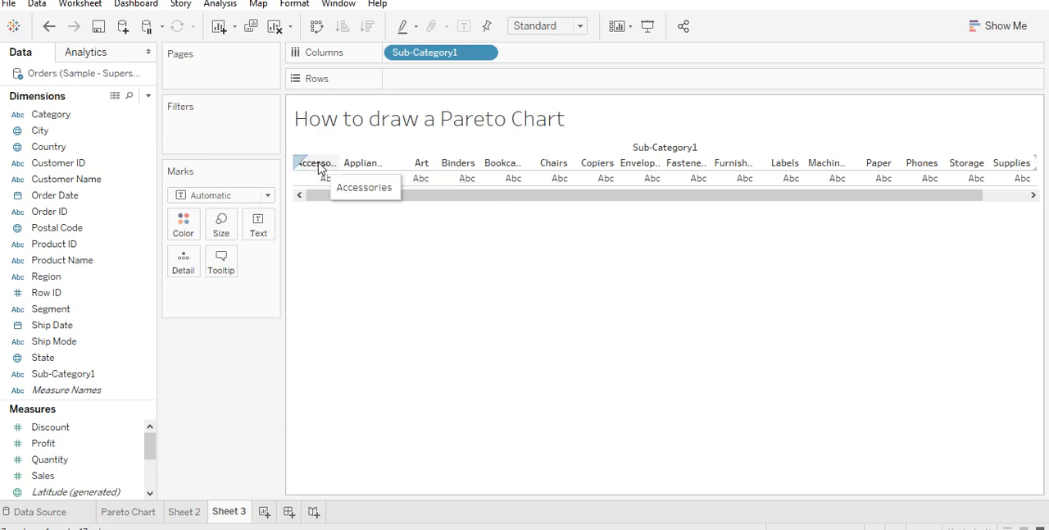
{"action": "left_click", "coordinate": [1020, 196]}
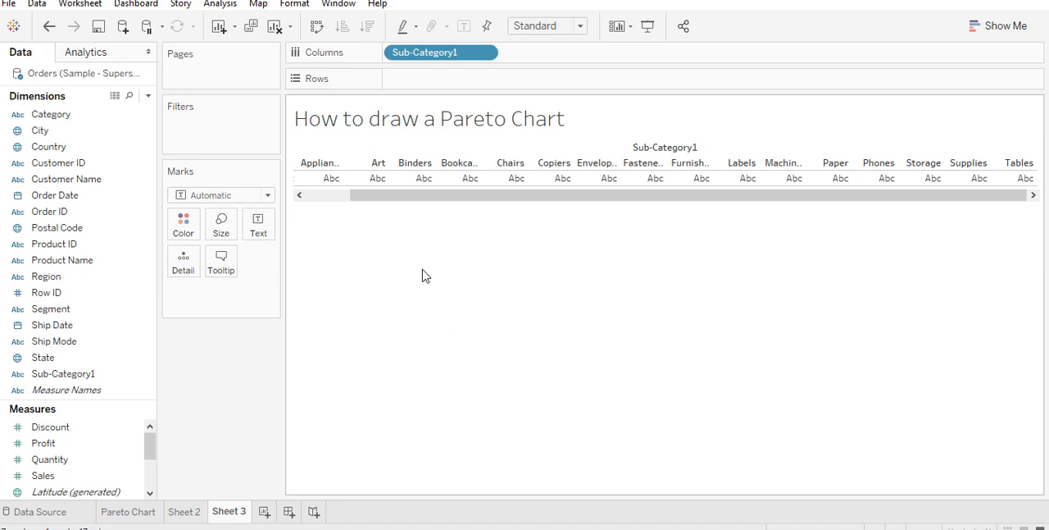
- Add the Profit measure to Rows as a sum and enlarge the Measures list to show all its fields
{"action": "left_click", "coordinate": [69, 443]}
{"action": "left_click_drag", "start_coordinate": [72, 444], "coordinate": [465, 83]}
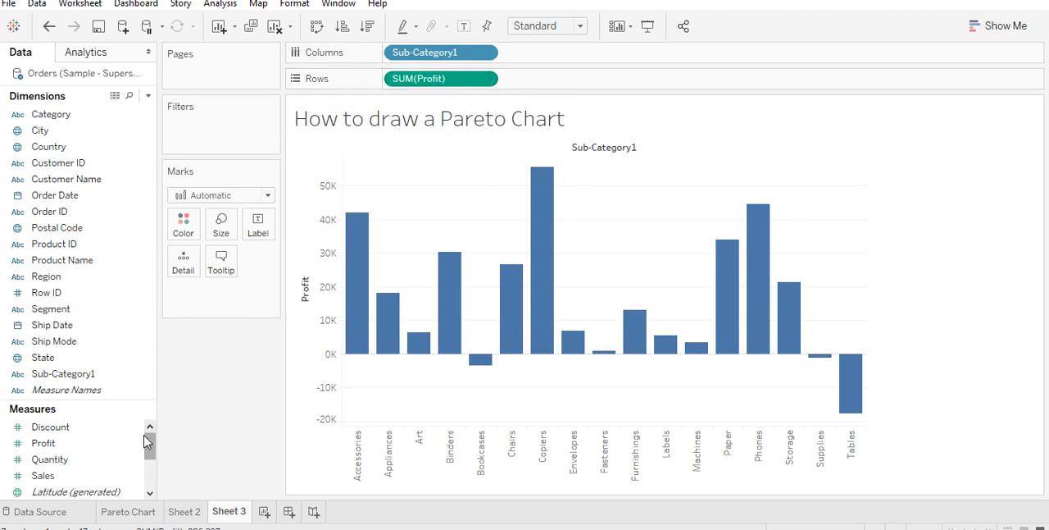
{"action": "left_click_drag", "start_coordinate": [148, 438], "coordinate": [129, 326]}
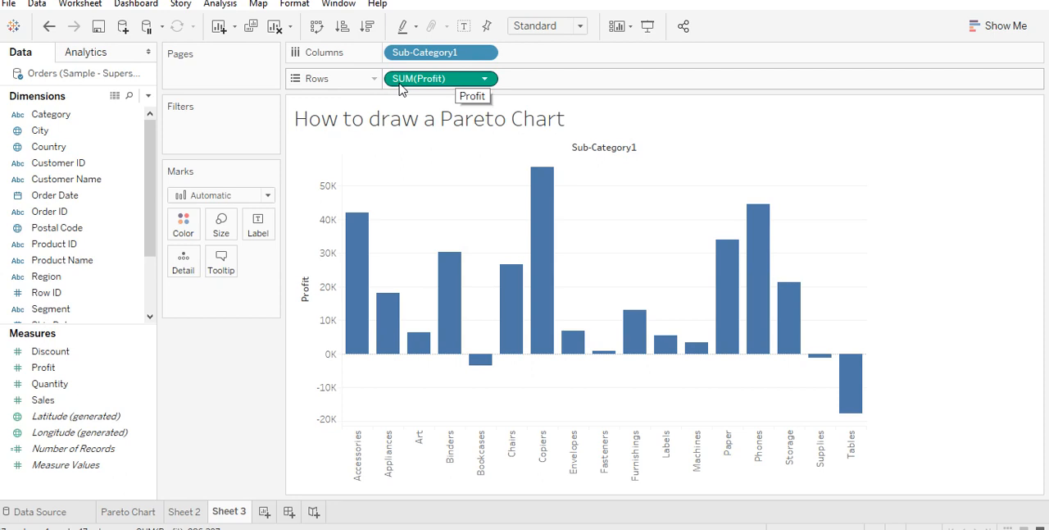
- Examine the aggregation options available for SUM(Profit) on Rows
{"action": "left_click", "coordinate": [482, 80]}
{"action": "mouse_move", "coordinate": [531, 248]}
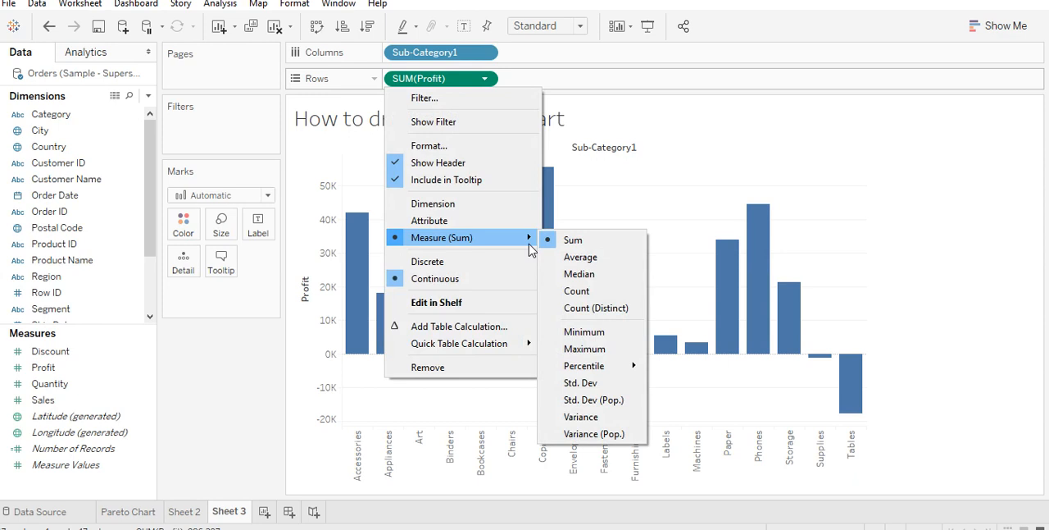
{"action": "left_click", "coordinate": [715, 100]}
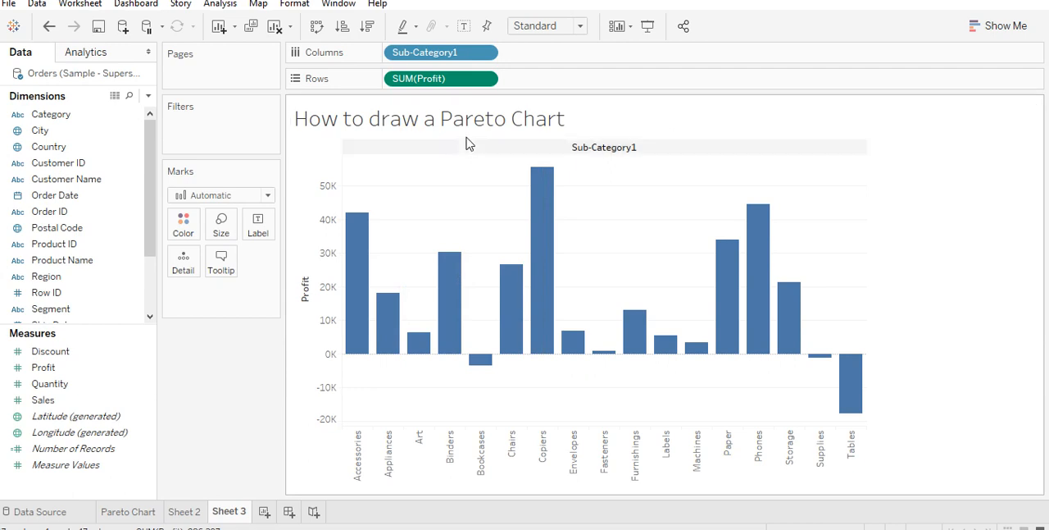
- Sort Sub-Category1 by the Profit field in descending order, using Sum aggregation
{"action": "left_click", "coordinate": [486, 54]}
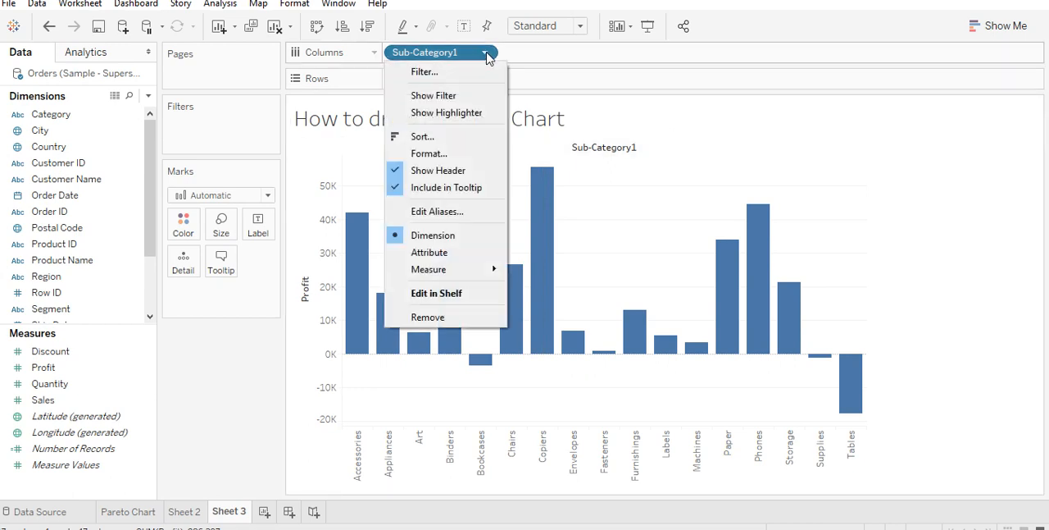
{"action": "left_click", "coordinate": [435, 141]}
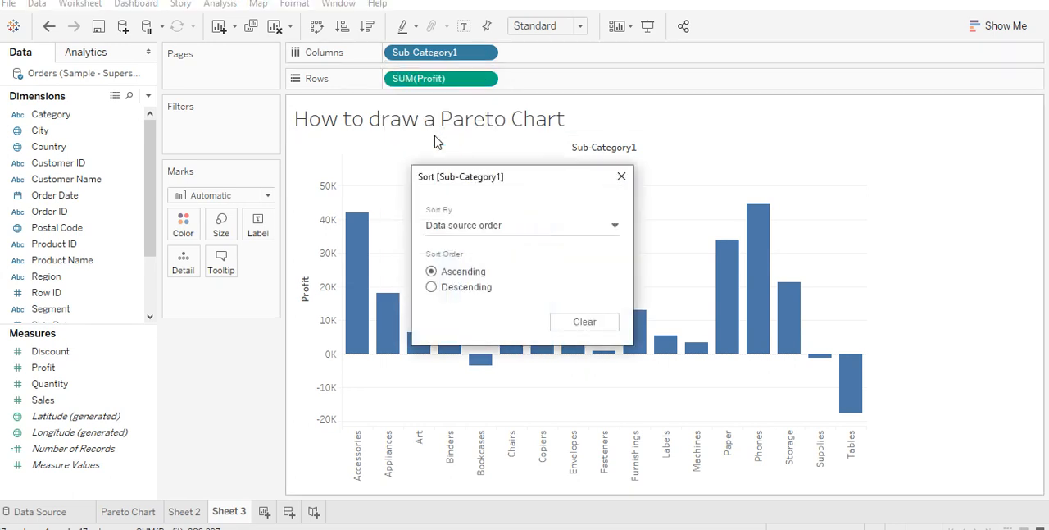
{"action": "left_click", "coordinate": [526, 232]}
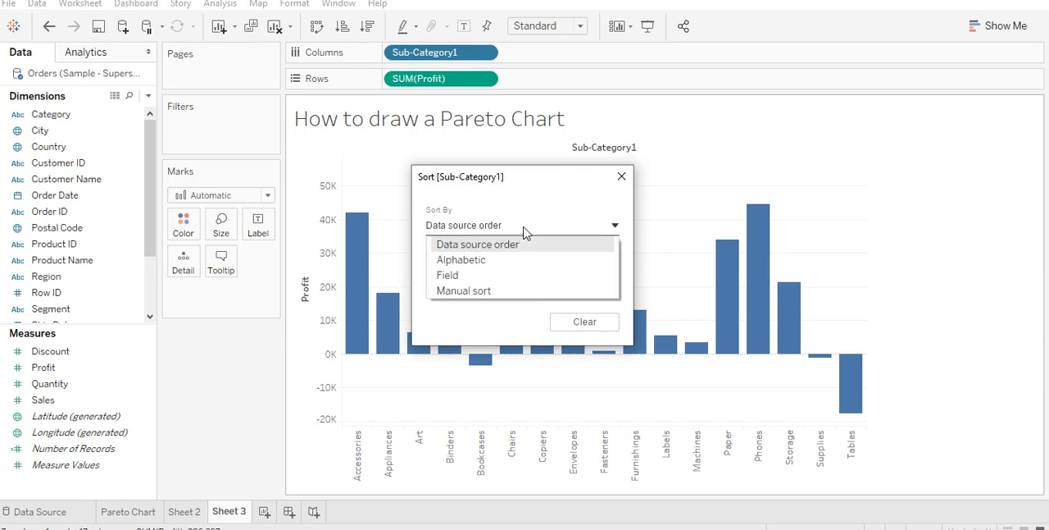
{"action": "left_click", "coordinate": [526, 281]}
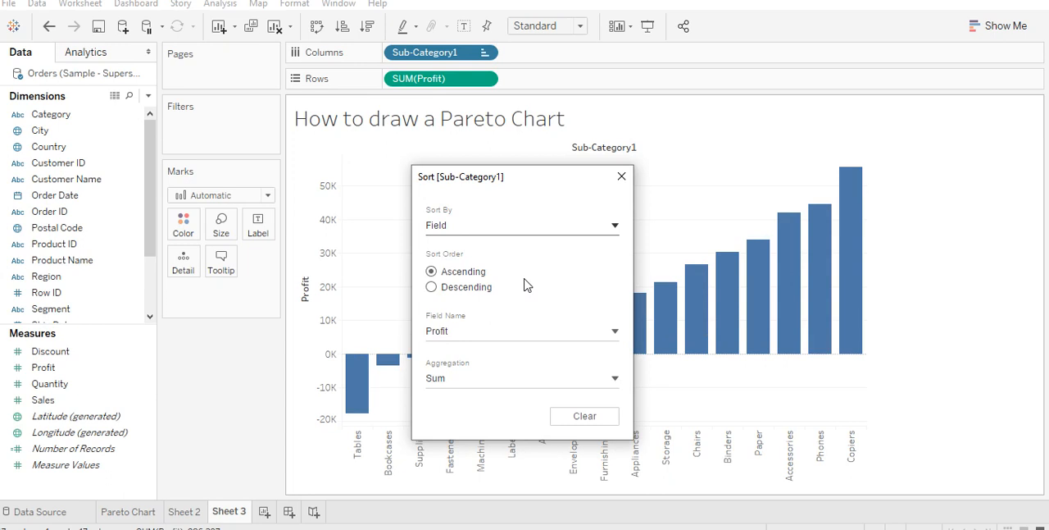
{"action": "left_click", "coordinate": [463, 293]}
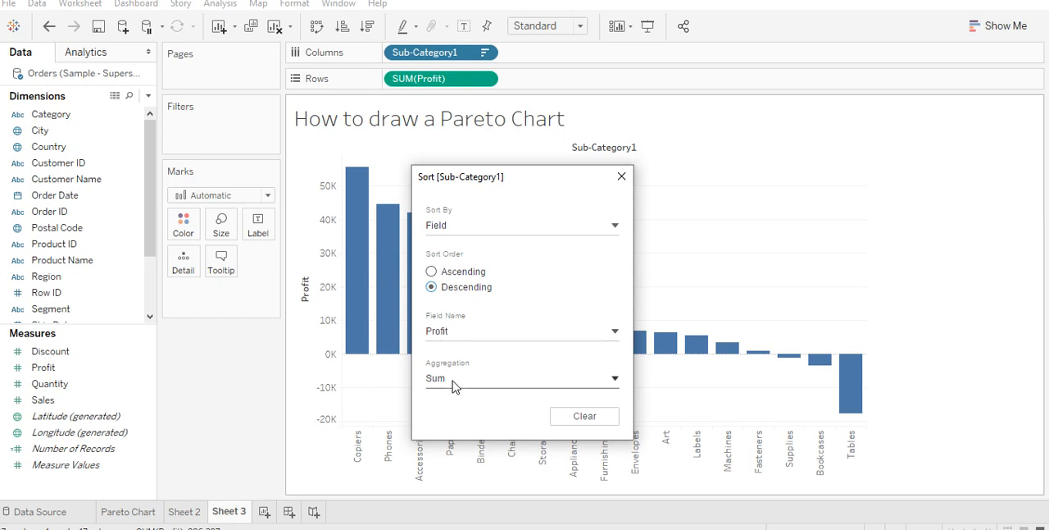
{"action": "left_click", "coordinate": [621, 176]}
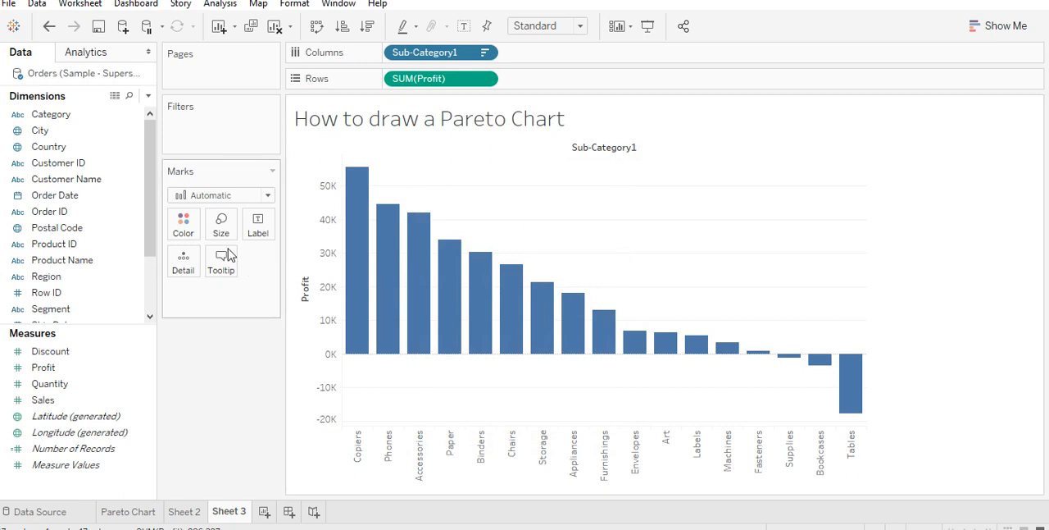
- Color the profit bars green
{"action": "left_click", "coordinate": [188, 233]}
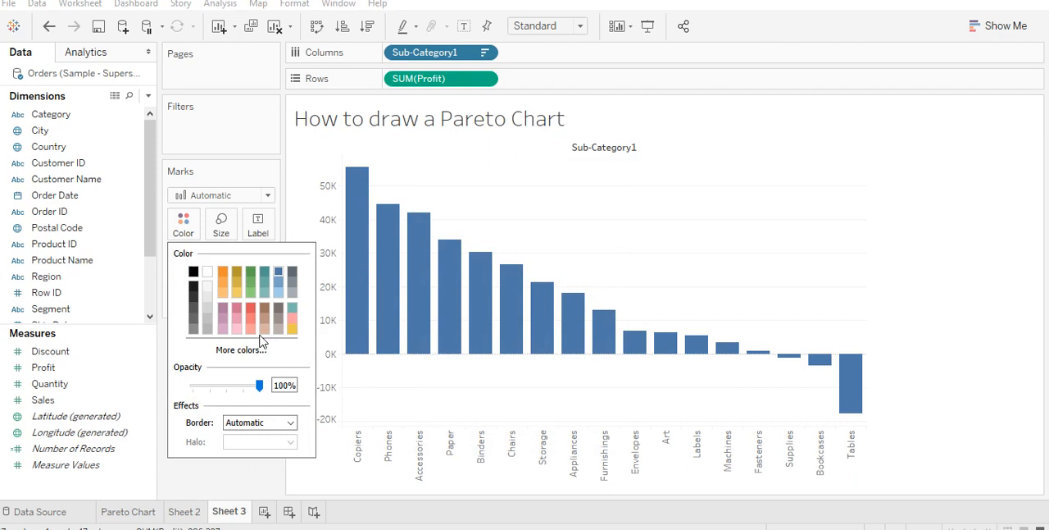
{"action": "left_click", "coordinate": [251, 274]}
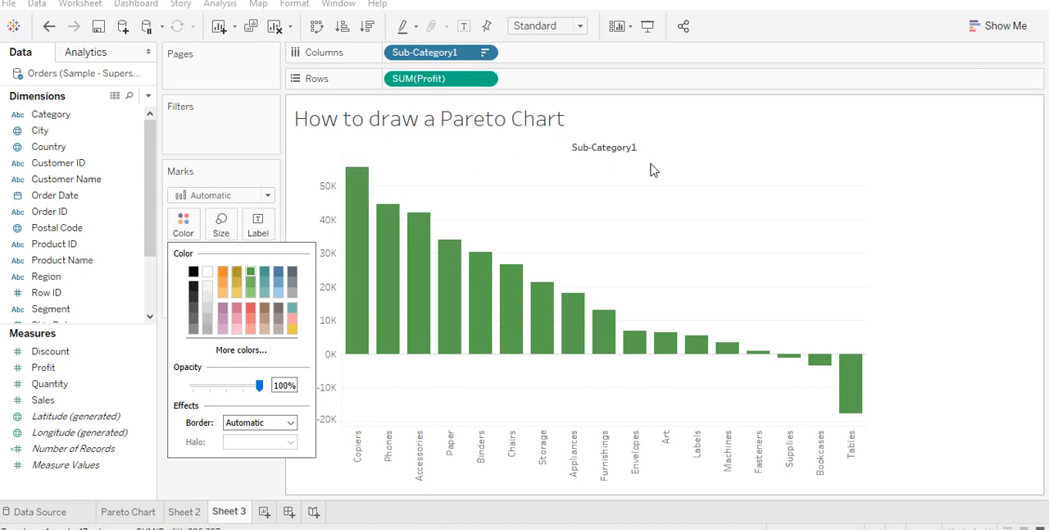
{"action": "left_click", "coordinate": [705, 164]}
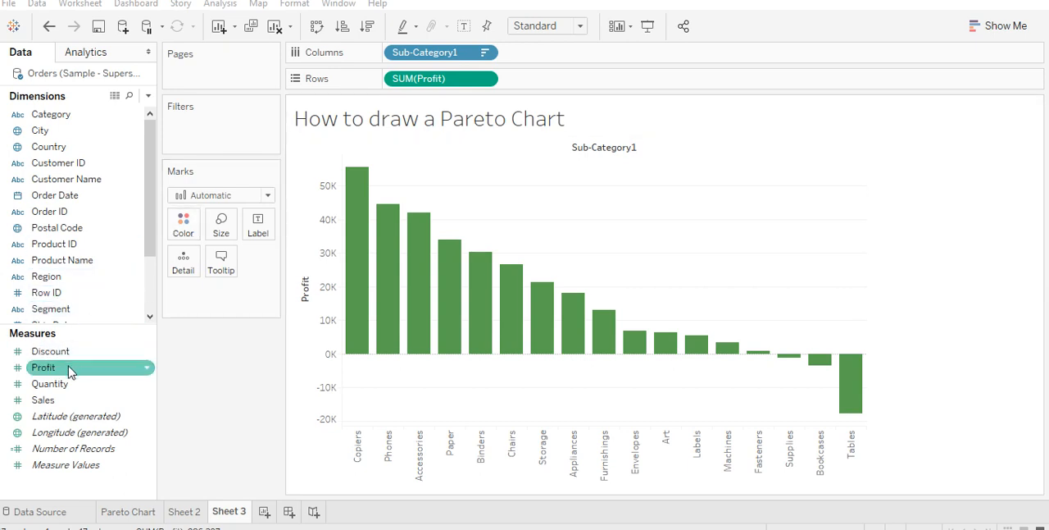
- Add Profit to Rows a second time and combine the two Profit measures on a dual axis
{"action": "left_click_drag", "start_coordinate": [69, 373], "coordinate": [566, 85]}
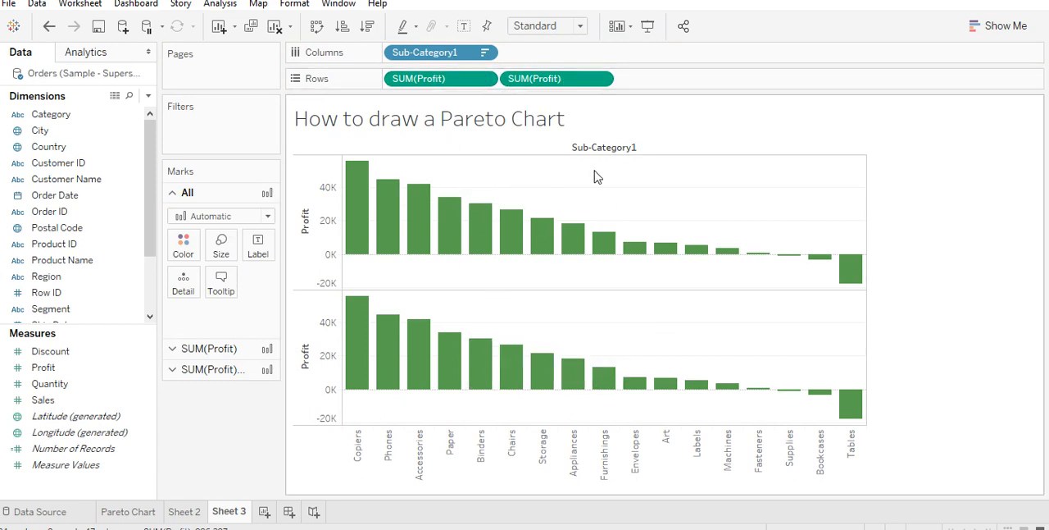
{"action": "left_click", "coordinate": [601, 79]}
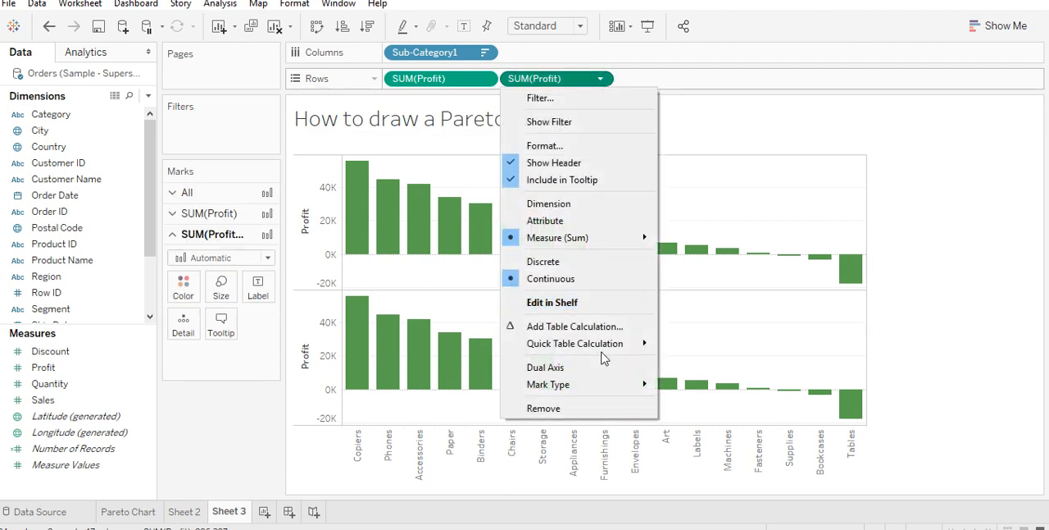
{"action": "left_click", "coordinate": [575, 380]}
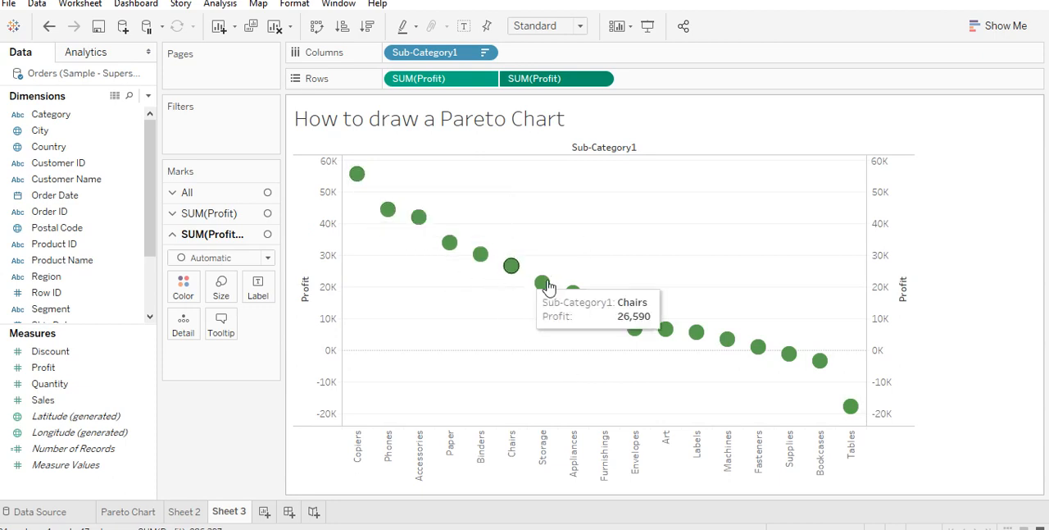
{"action": "mouse_move", "coordinate": [357, 185]}
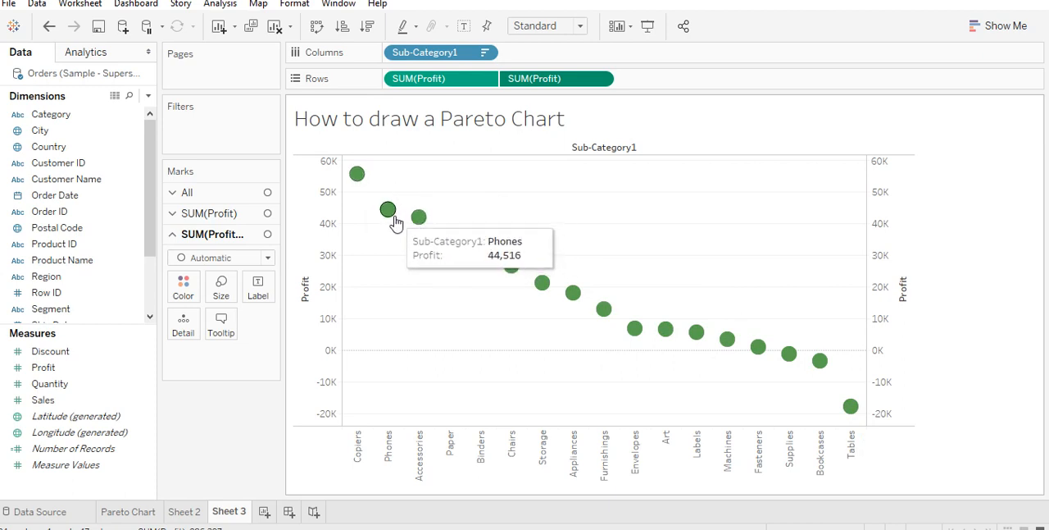
{"action": "mouse_move", "coordinate": [428, 225]}
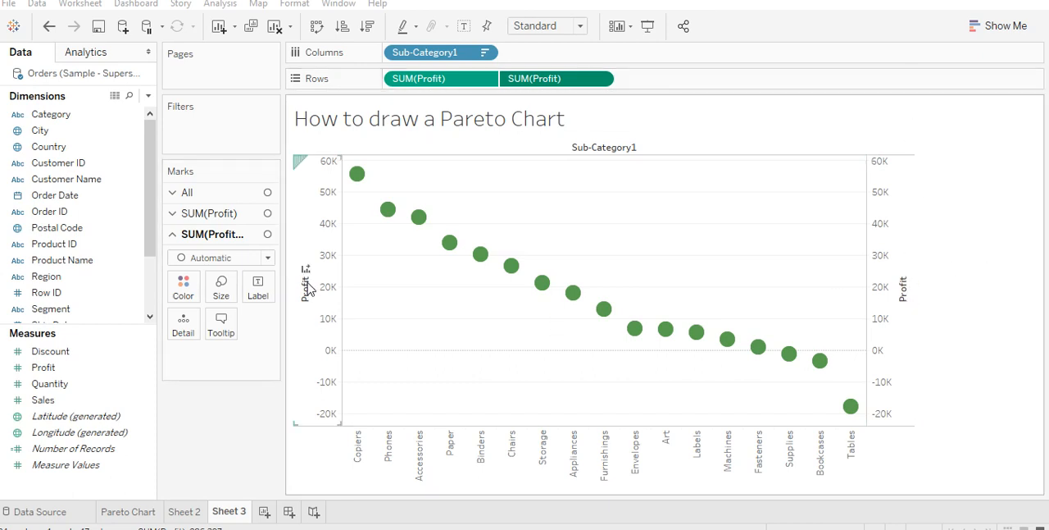
- Add a Running Total table calculation to the second SUM(Profit) and check the reference Pareto image in Paint
{"action": "left_click", "coordinate": [600, 79]}
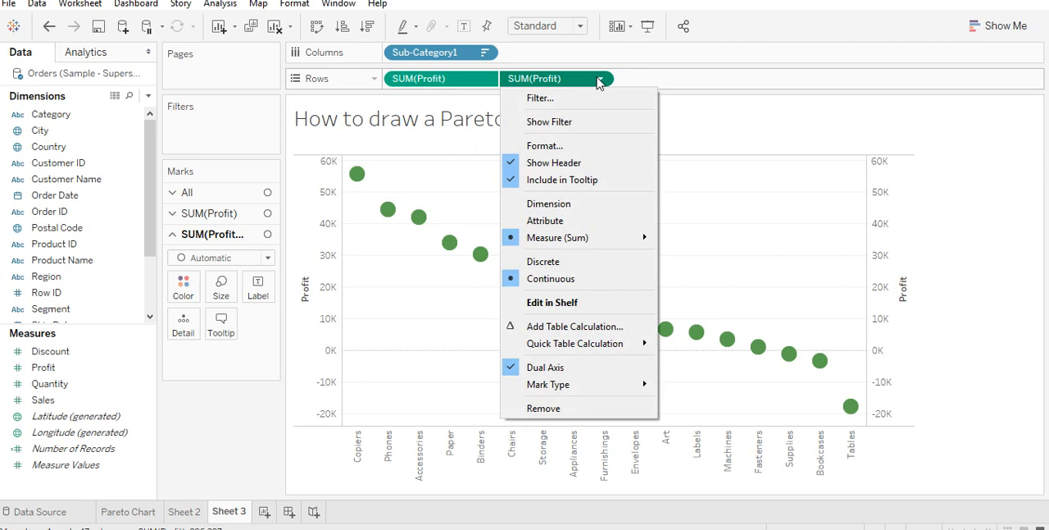
{"action": "left_click", "coordinate": [601, 328]}
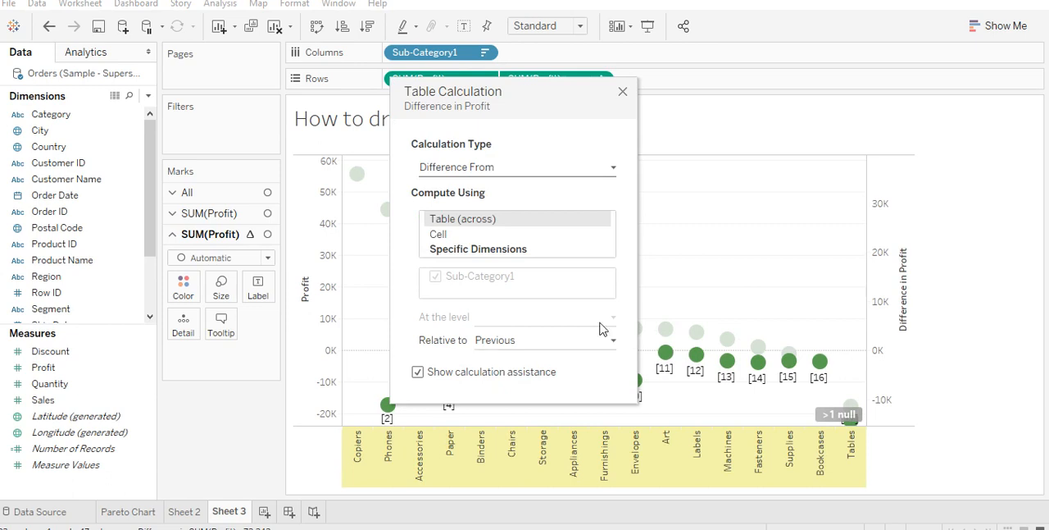
{"action": "left_click", "coordinate": [538, 168]}
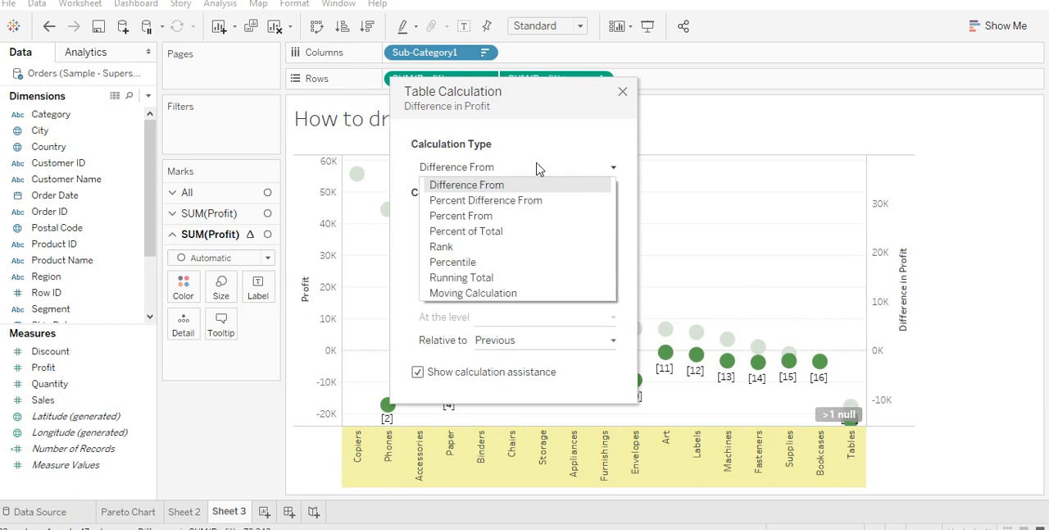
{"action": "left_click", "coordinate": [528, 278]}
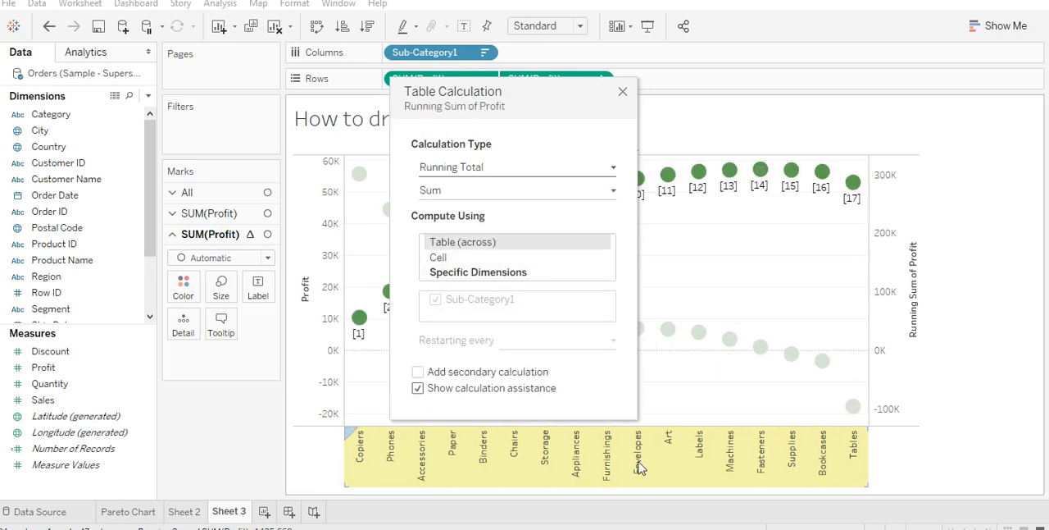
{"action": "mouse_move", "coordinate": [696, 529]}
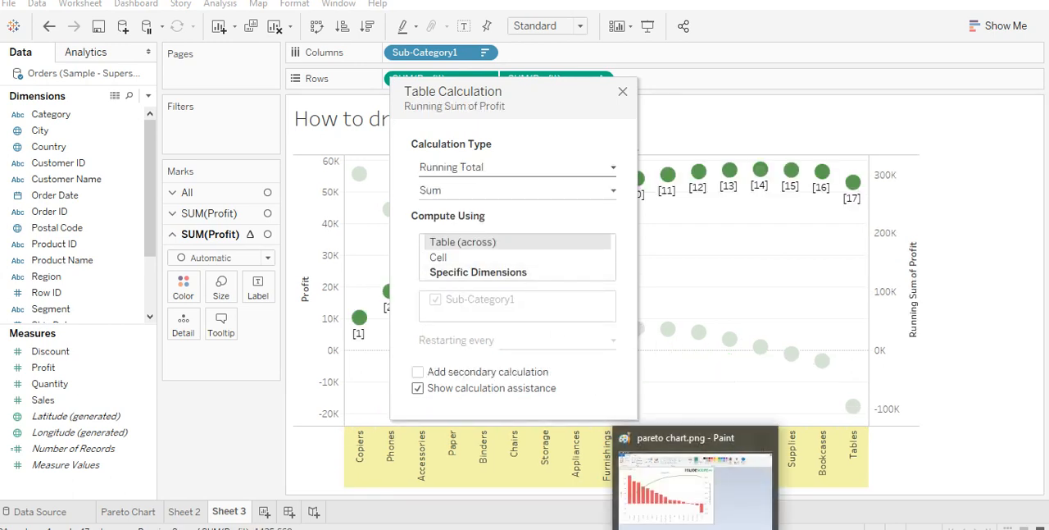
{"action": "left_click", "coordinate": [622, 529]}
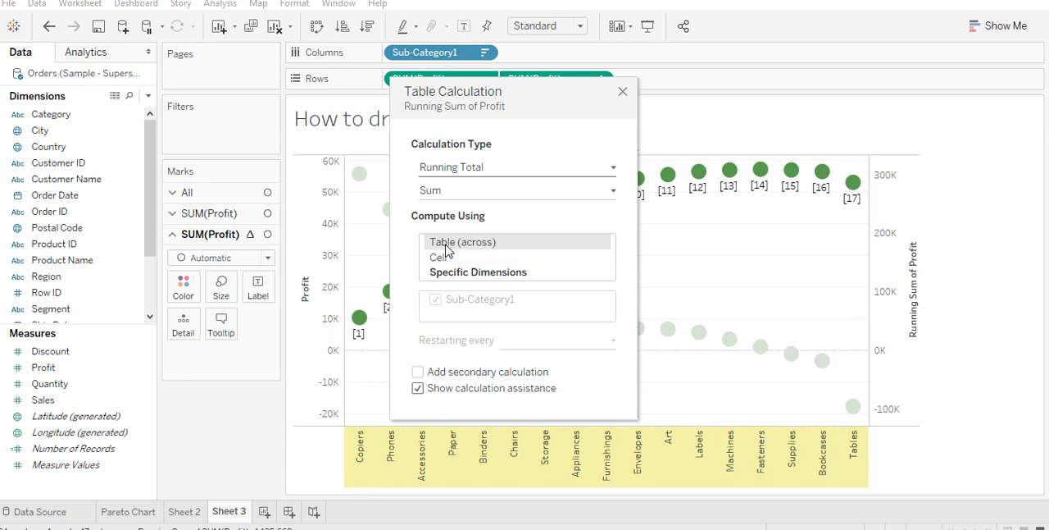
- Add a Percent of Total secondary calculation to the running total of Profit
{"action": "left_click", "coordinate": [418, 372]}
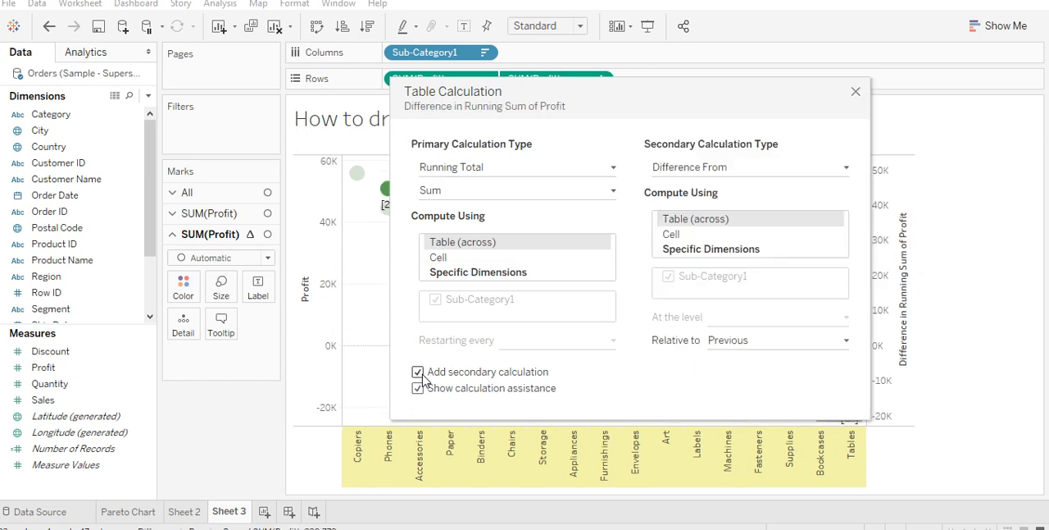
{"action": "left_click", "coordinate": [700, 167]}
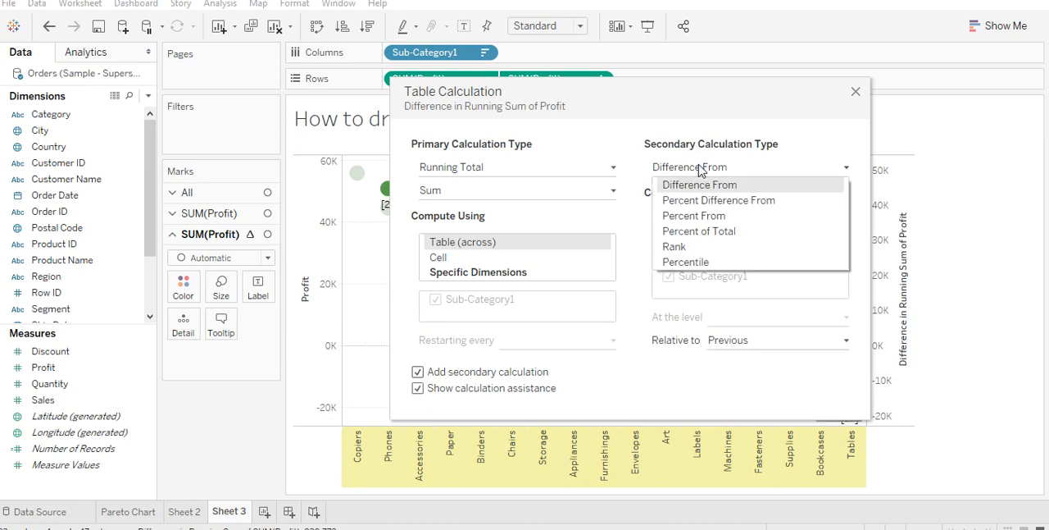
{"action": "left_click", "coordinate": [741, 234]}
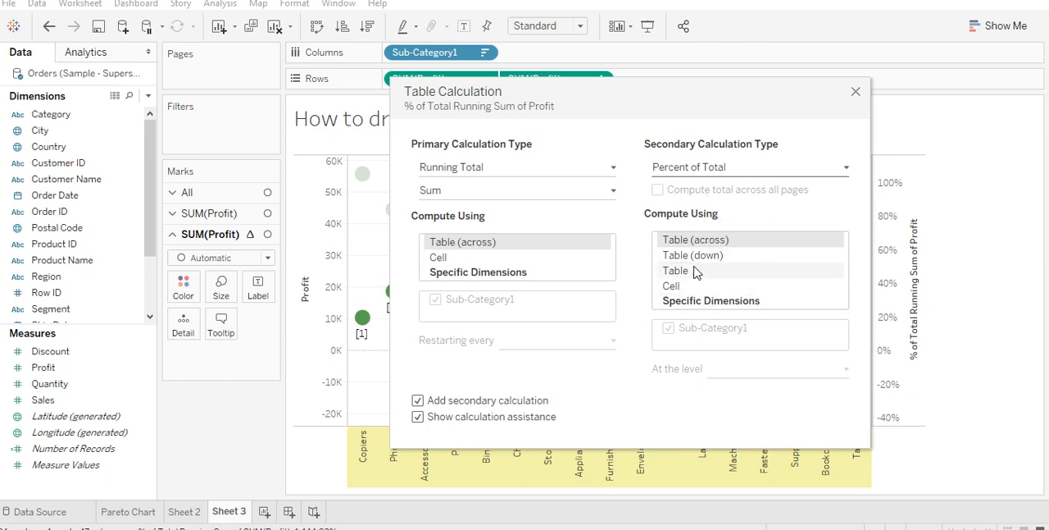
{"action": "left_click", "coordinate": [855, 92]}
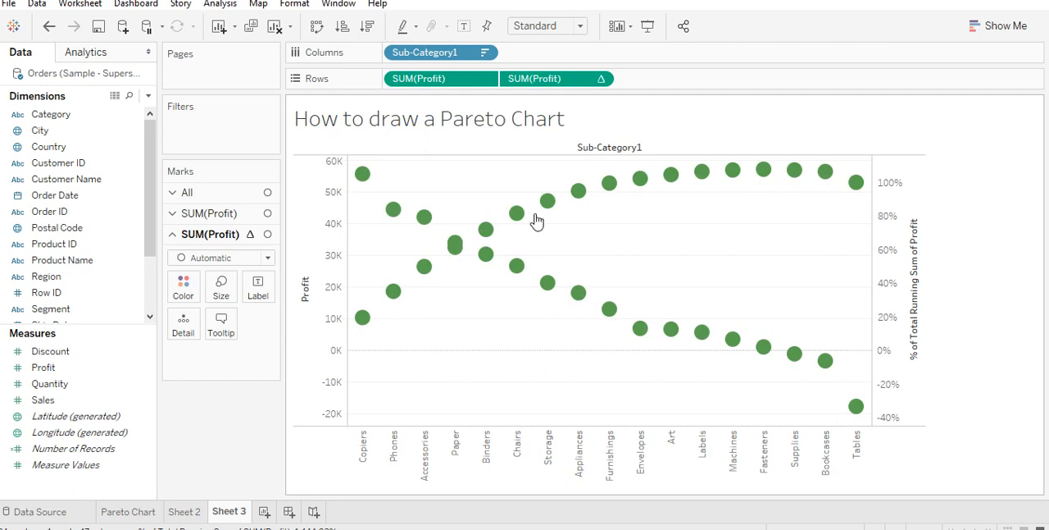
{"action": "mouse_move", "coordinate": [801, 170]}
{"action": "left_click", "coordinate": [995, 24]}
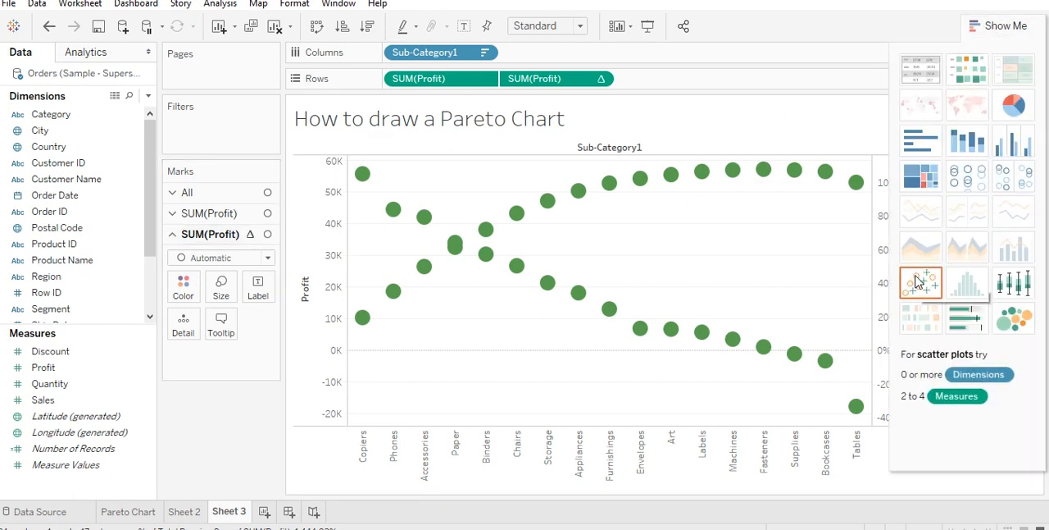
{"action": "left_click", "coordinate": [1000, 29]}
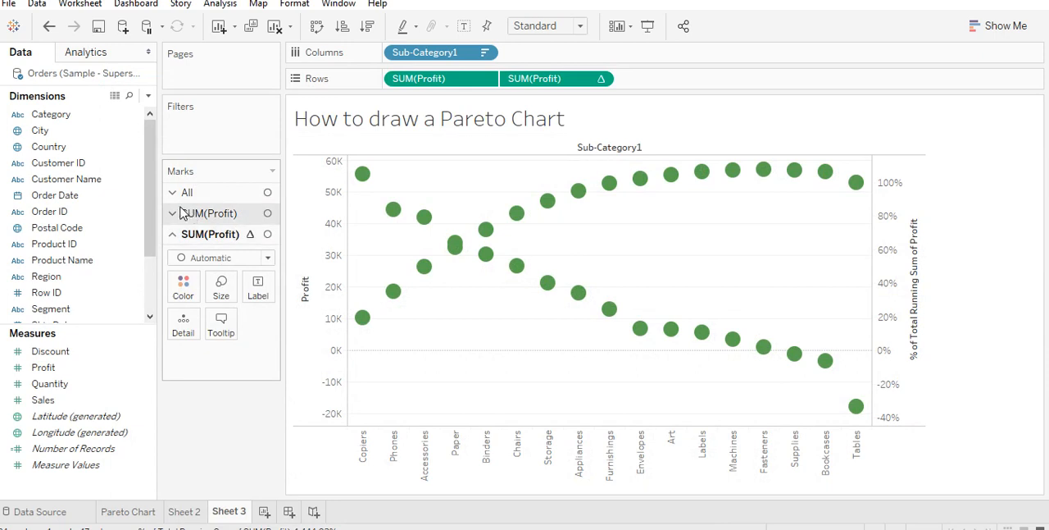
- Set the mark type of the first SUM(Profit) to Bar and of the running-total SUM(Profit) to Line
{"action": "left_click", "coordinate": [181, 212]}
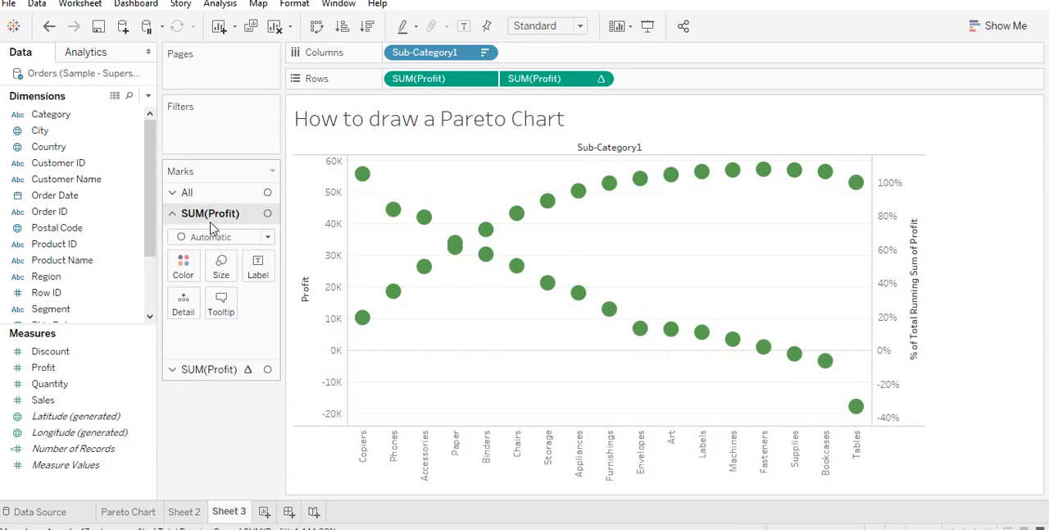
{"action": "left_click", "coordinate": [250, 242]}
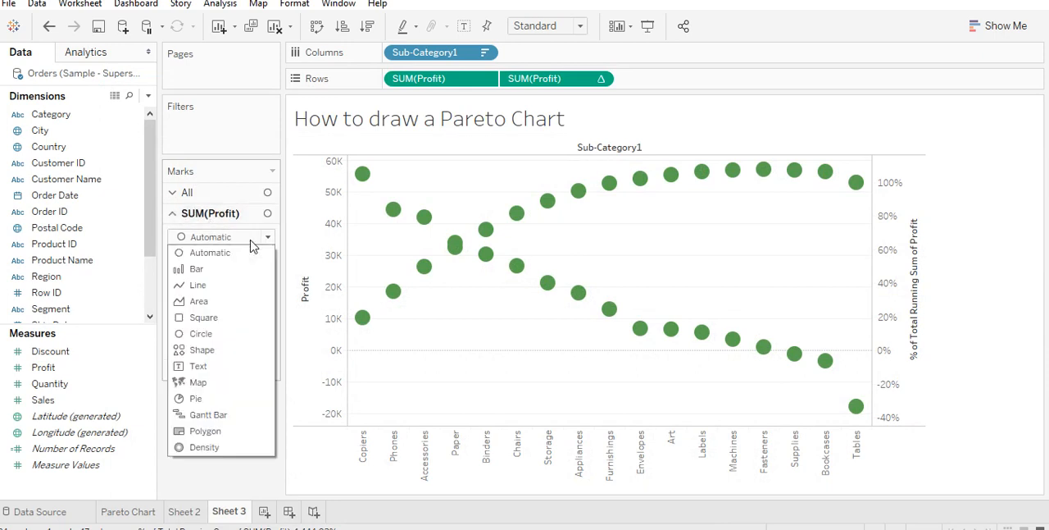
{"action": "left_click", "coordinate": [212, 269]}
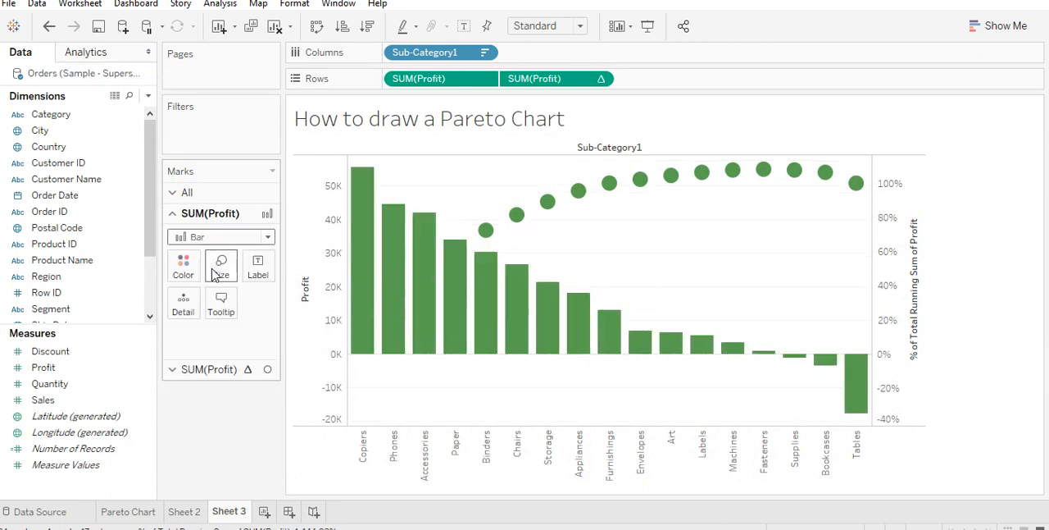
{"action": "left_click", "coordinate": [175, 370]}
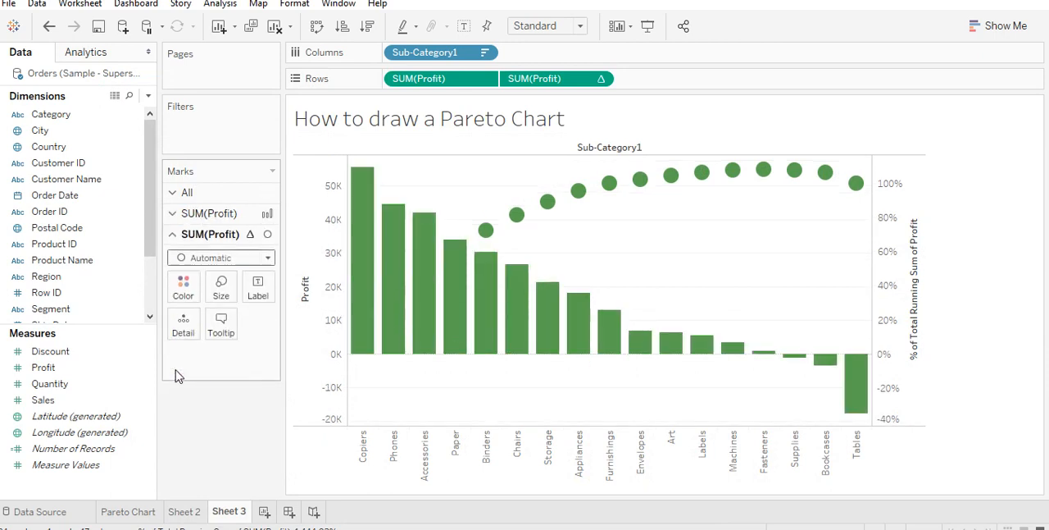
{"action": "left_click", "coordinate": [267, 258]}
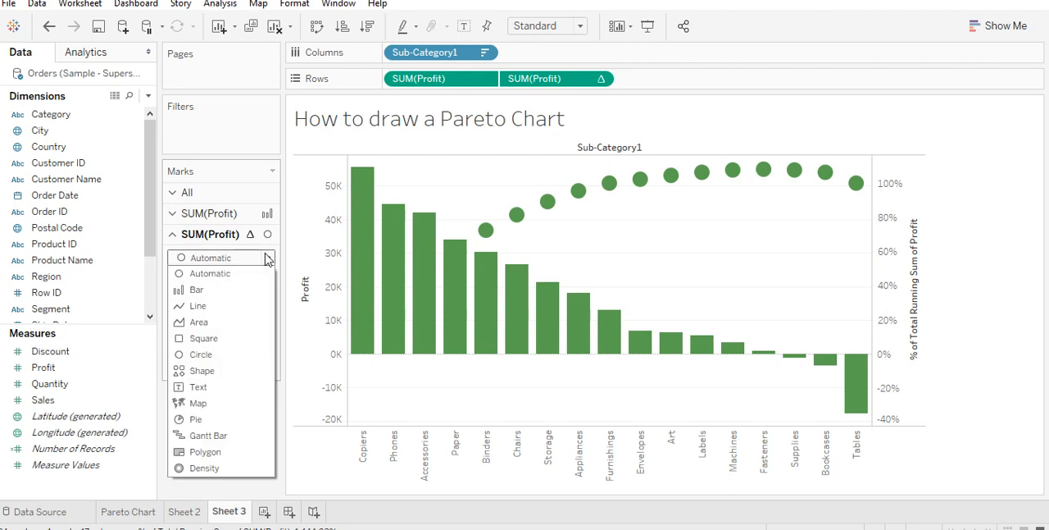
{"action": "left_click", "coordinate": [198, 306]}
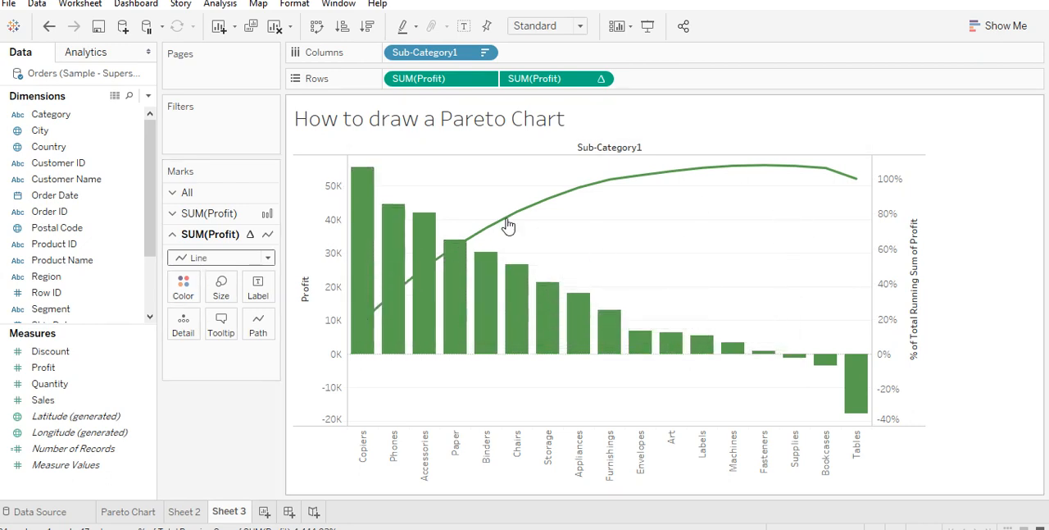
- Recolor only the bars of the first SUM(Profit) purple
{"action": "left_click", "coordinate": [173, 214]}
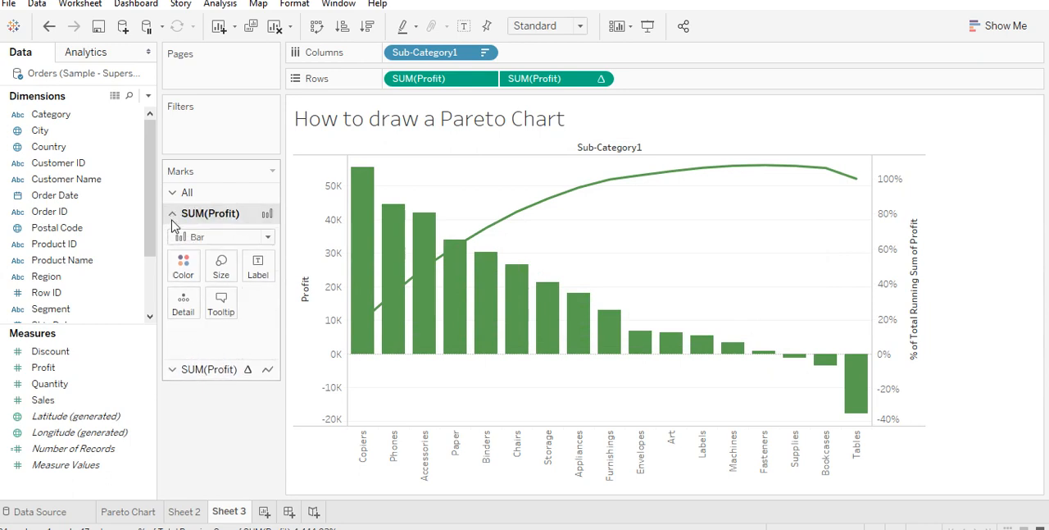
{"action": "left_click", "coordinate": [183, 262]}
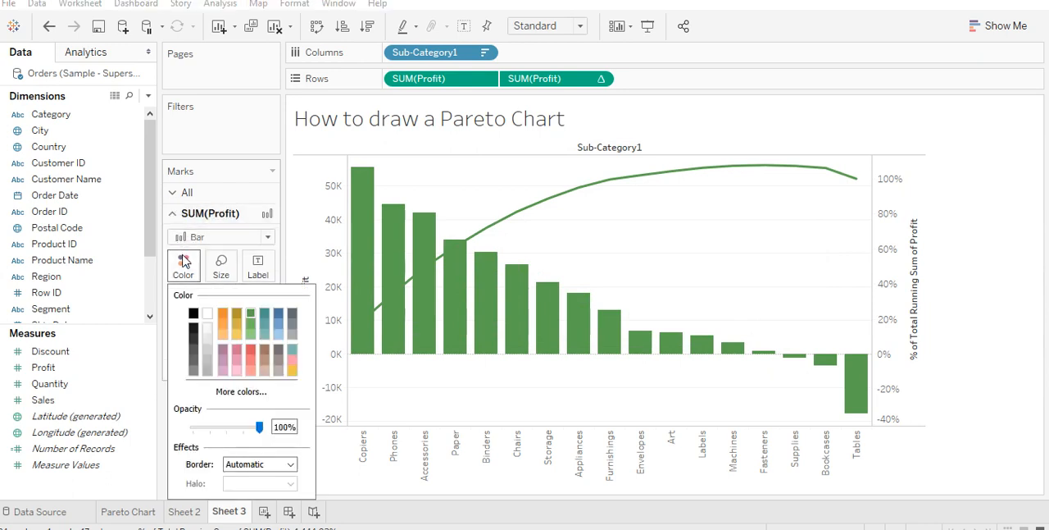
{"action": "left_click", "coordinate": [223, 348]}
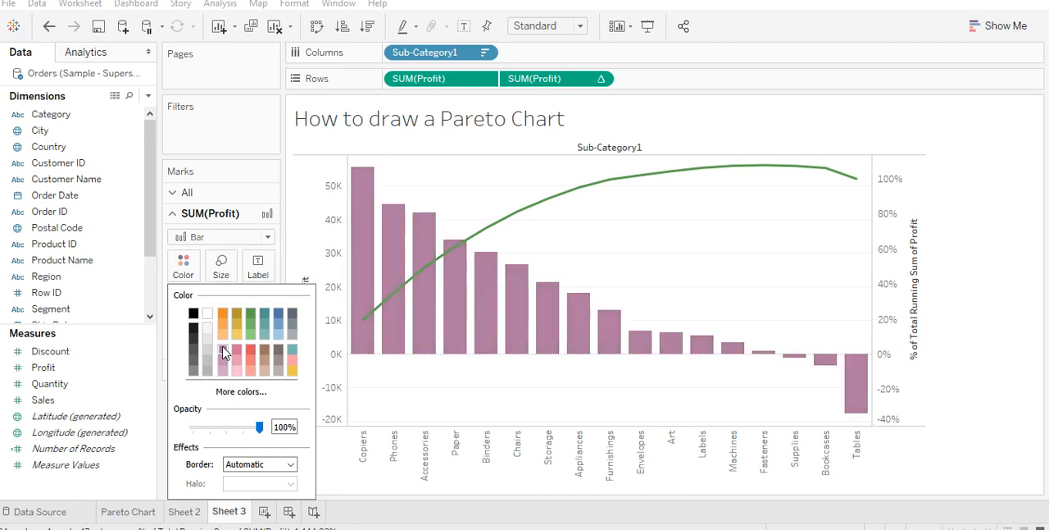
- Examine the profit and cumulative percentage tooltips along the bars and line, and view the finished chart in presentation mode
{"action": "left_click", "coordinate": [961, 353]}
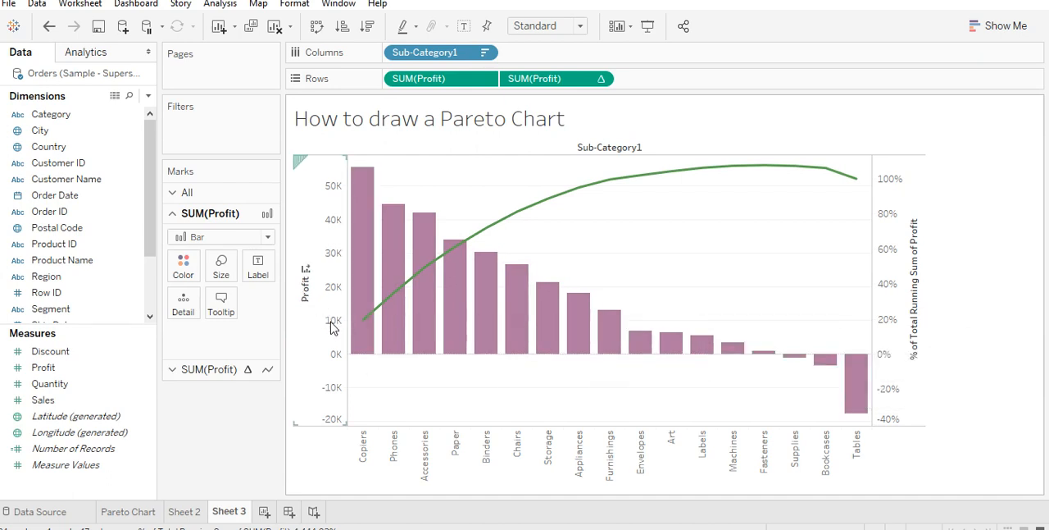
{"action": "mouse_move", "coordinate": [368, 294]}
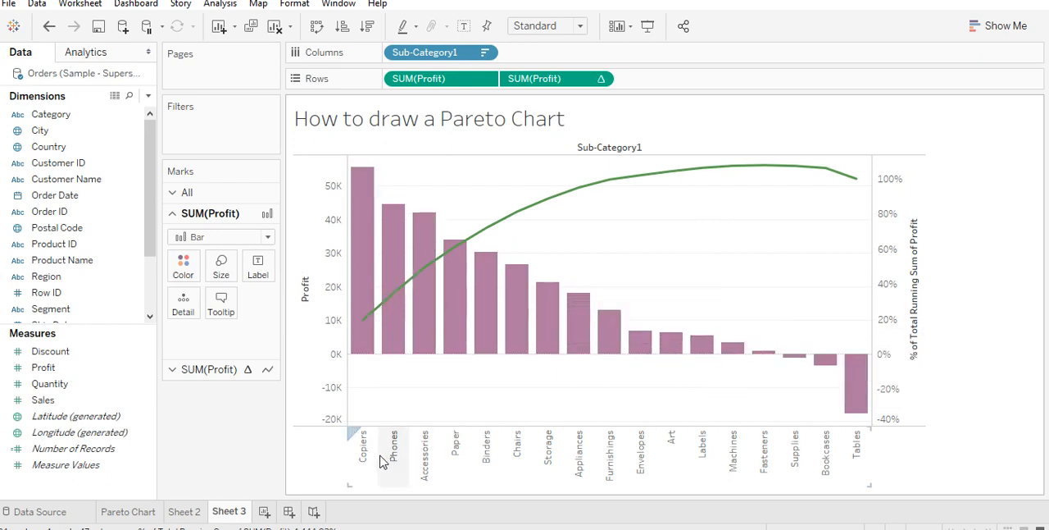
{"action": "mouse_move", "coordinate": [358, 316]}
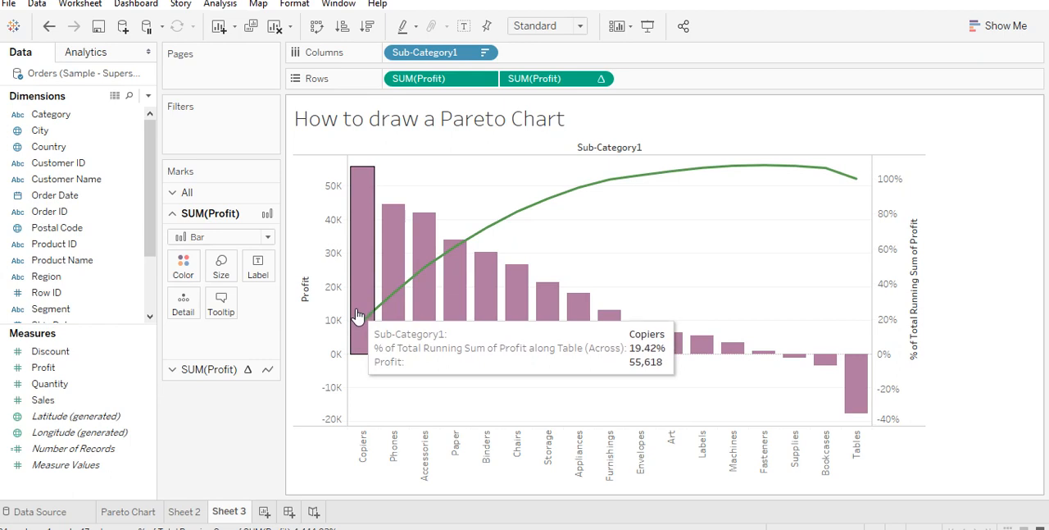
{"action": "mouse_move", "coordinate": [469, 254]}
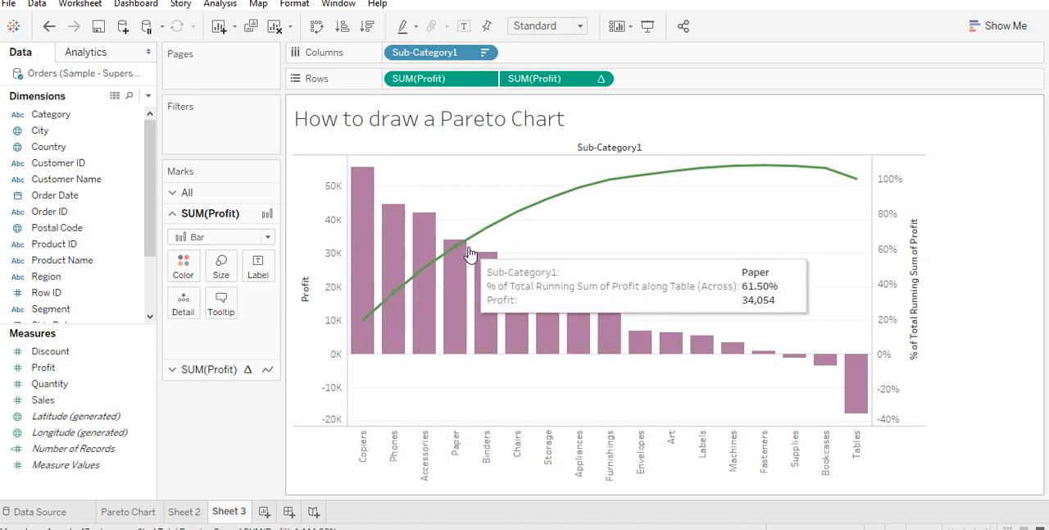
{"action": "mouse_move", "coordinate": [813, 168]}
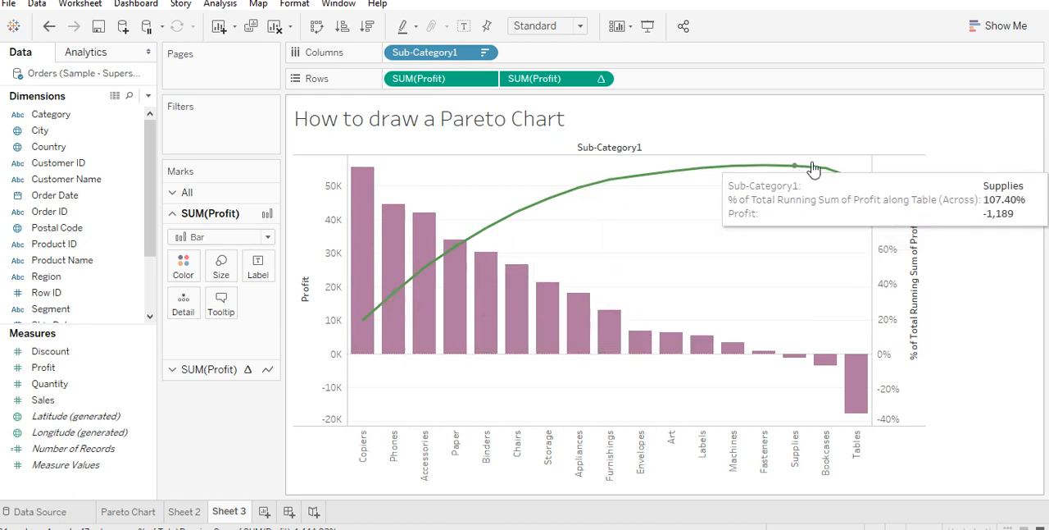
{"action": "mouse_move", "coordinate": [857, 186]}
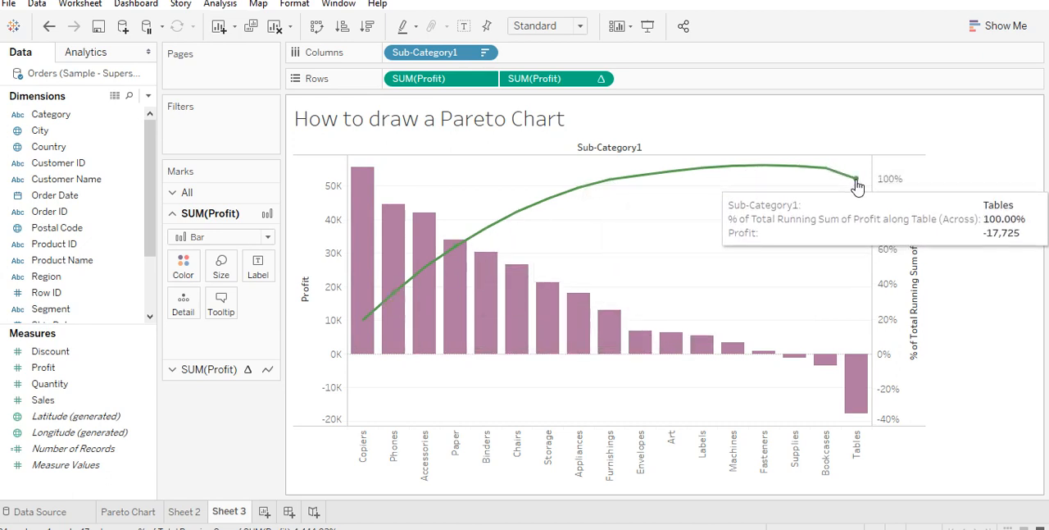
{"action": "mouse_move", "coordinate": [778, 177]}
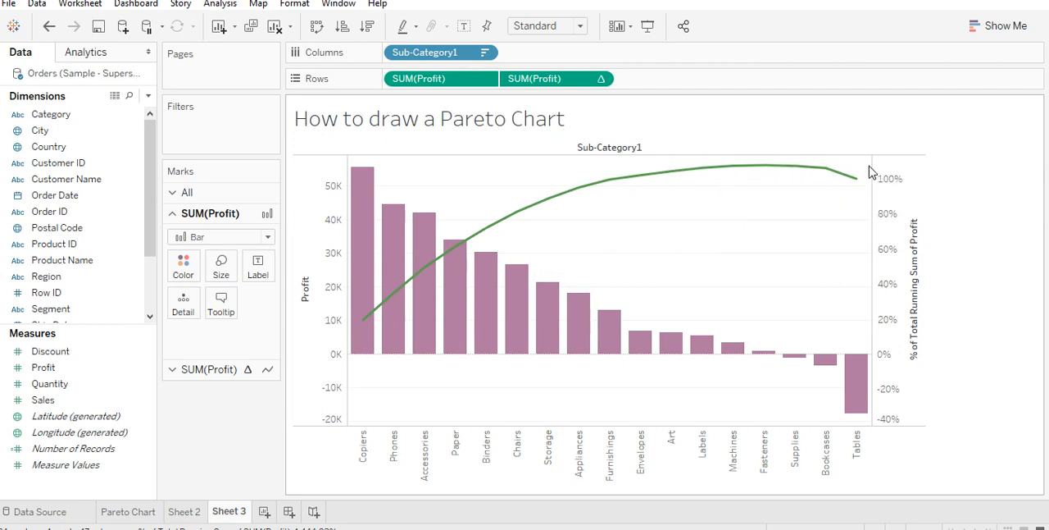
{"action": "mouse_move", "coordinate": [901, 191]}
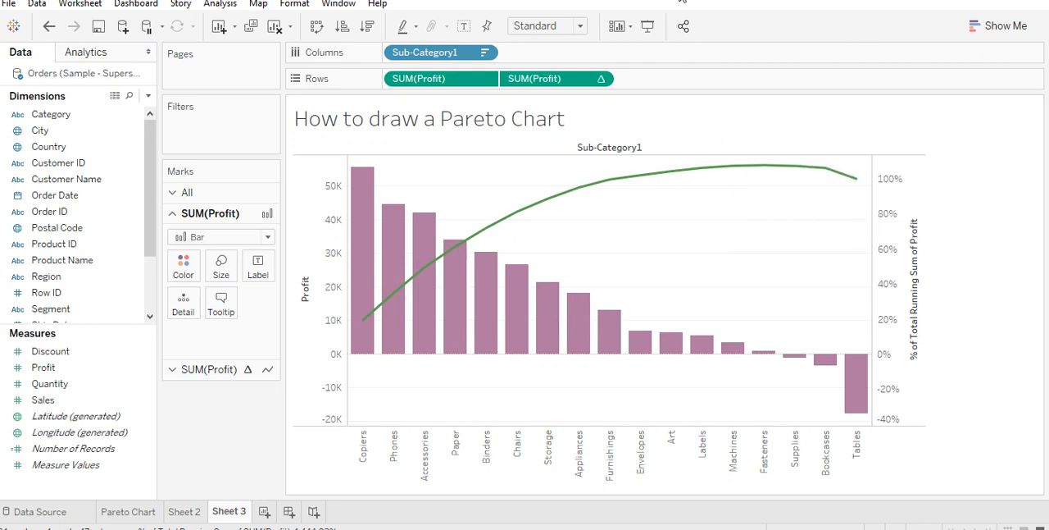
{"action": "left_click", "coordinate": [648, 28]}
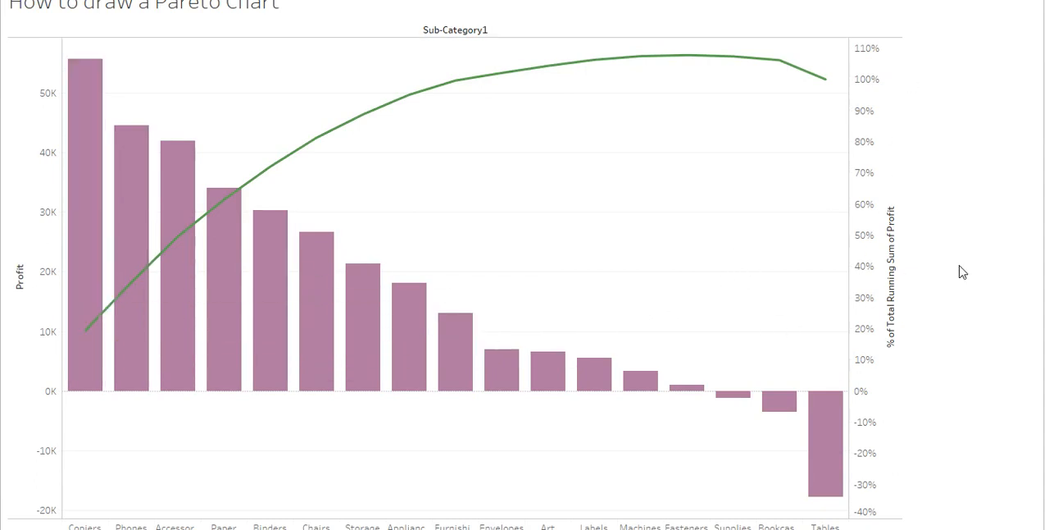
{"action": "key", "text": "Escape"}
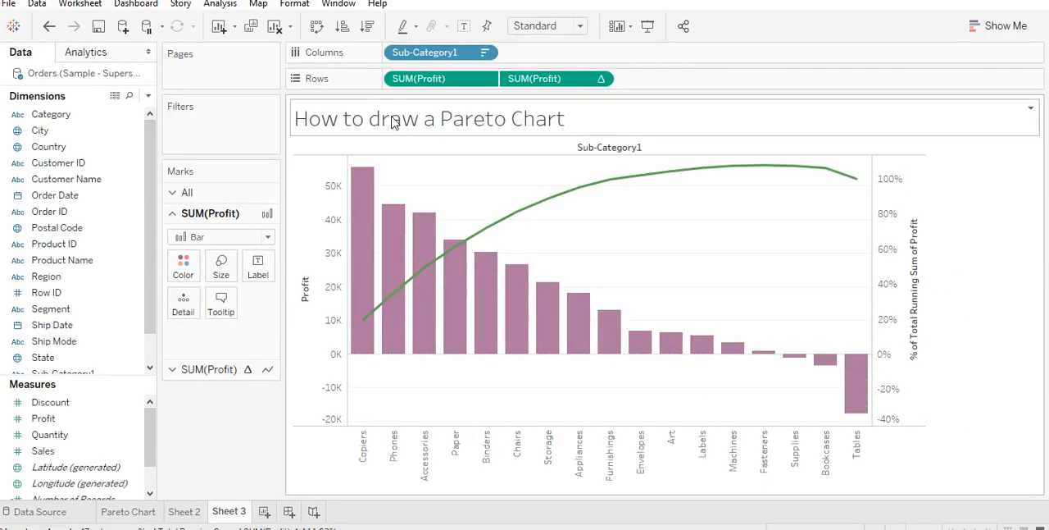
{"action": "mouse_move", "coordinate": [497, 254]}
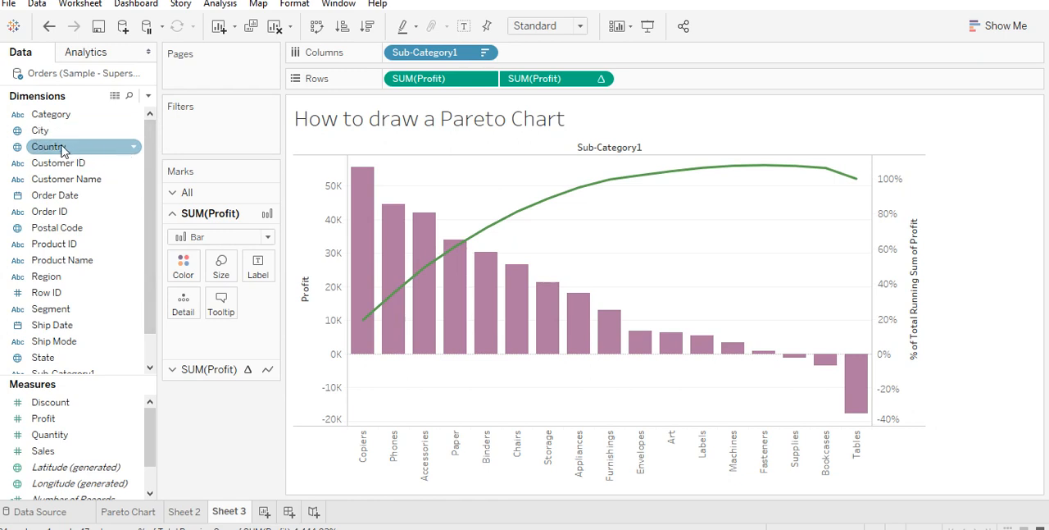
- Try to filter the chart by Country
{"action": "left_click_drag", "start_coordinate": [63, 147], "coordinate": [208, 141]}
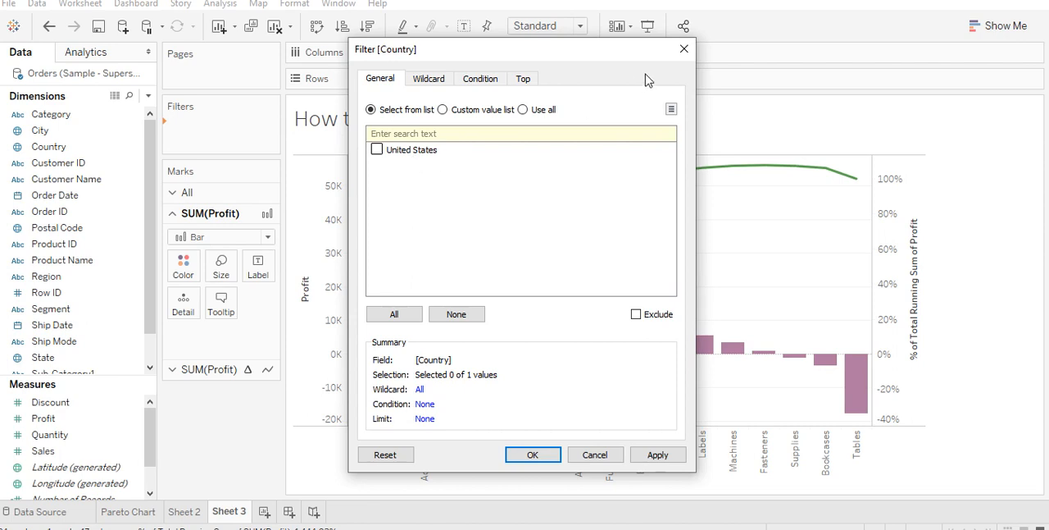
{"action": "left_click", "coordinate": [683, 50]}
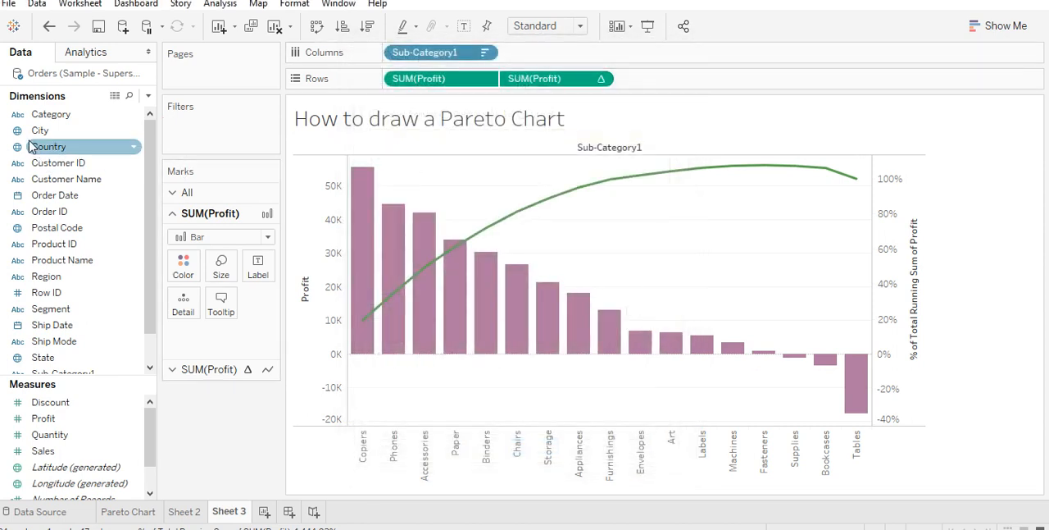
- Add the City dimension as a filter with all its values selected
{"action": "left_click", "coordinate": [82, 131]}
{"action": "left_click_drag", "start_coordinate": [86, 131], "coordinate": [211, 141]}
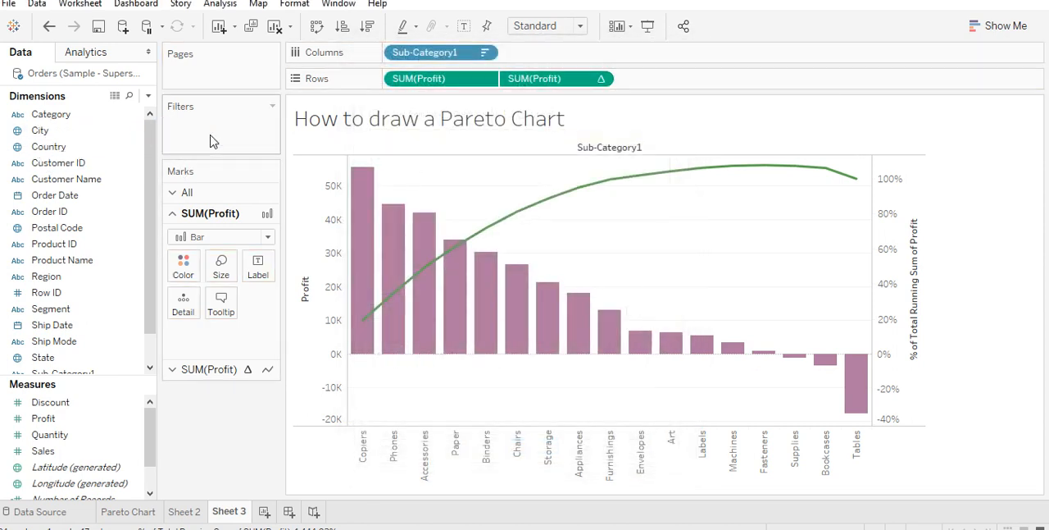
{"action": "left_click_drag", "start_coordinate": [26, 135], "coordinate": [160, 142]}
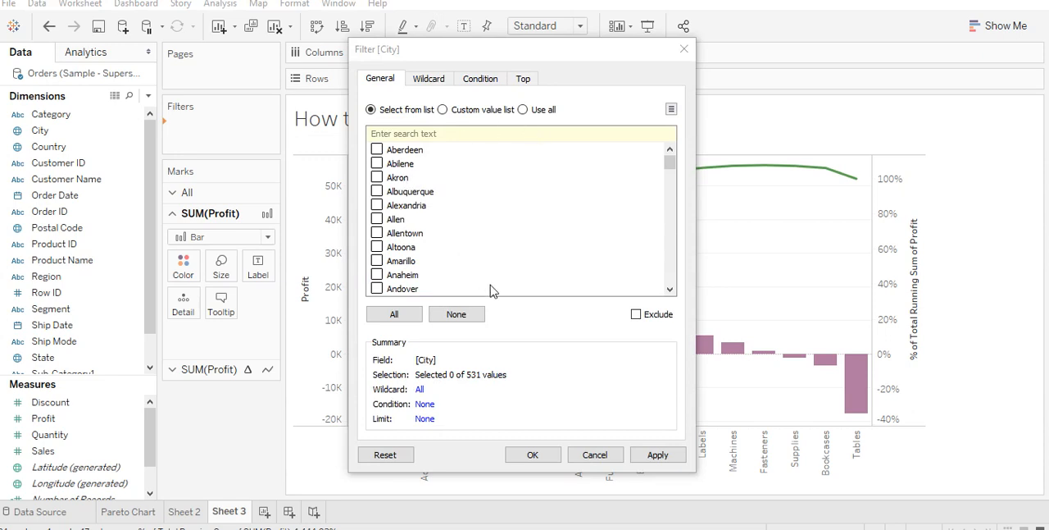
{"action": "left_click", "coordinate": [414, 314]}
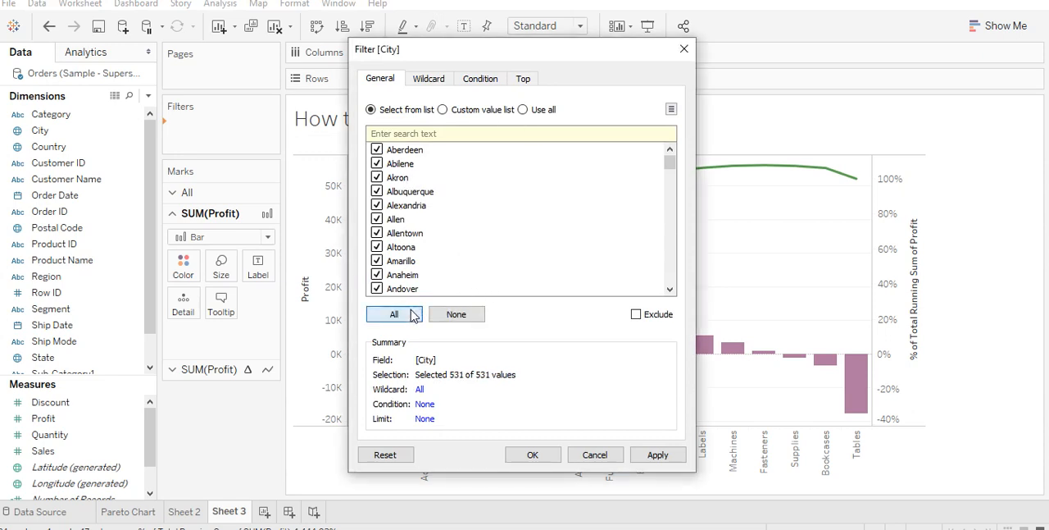
{"action": "left_click", "coordinate": [652, 456]}
{"action": "left_click", "coordinate": [545, 457]}
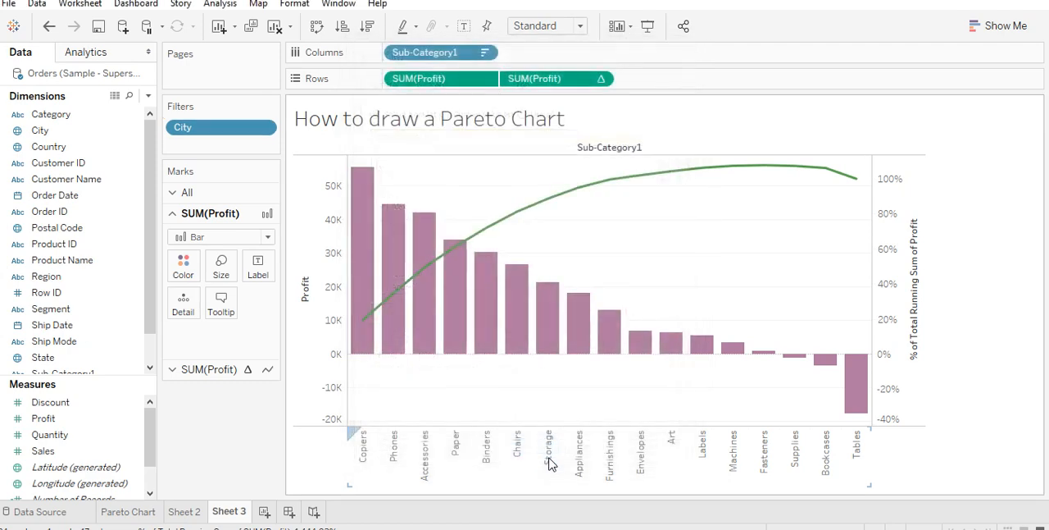
- Show the City filter beside the chart as a Multiple Values (dropdown) limited to Only Relevant Values
{"action": "left_click", "coordinate": [264, 130]}
{"action": "left_click", "coordinate": [256, 172]}
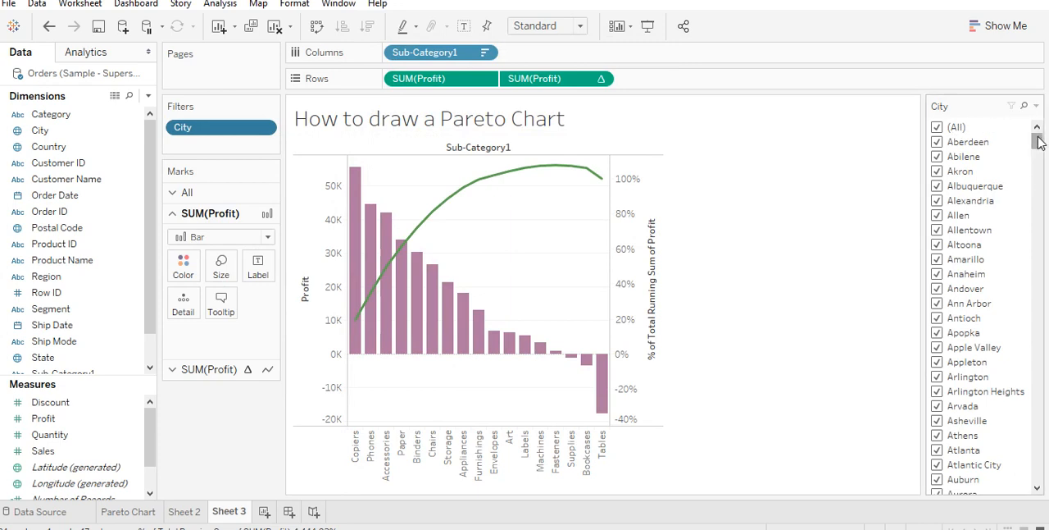
{"action": "left_click", "coordinate": [1037, 106]}
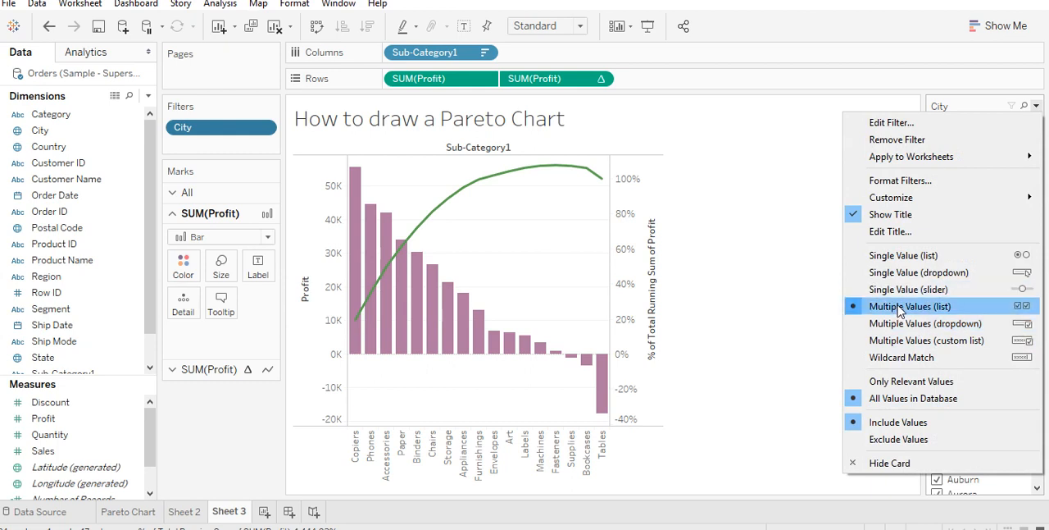
{"action": "left_click", "coordinate": [970, 325]}
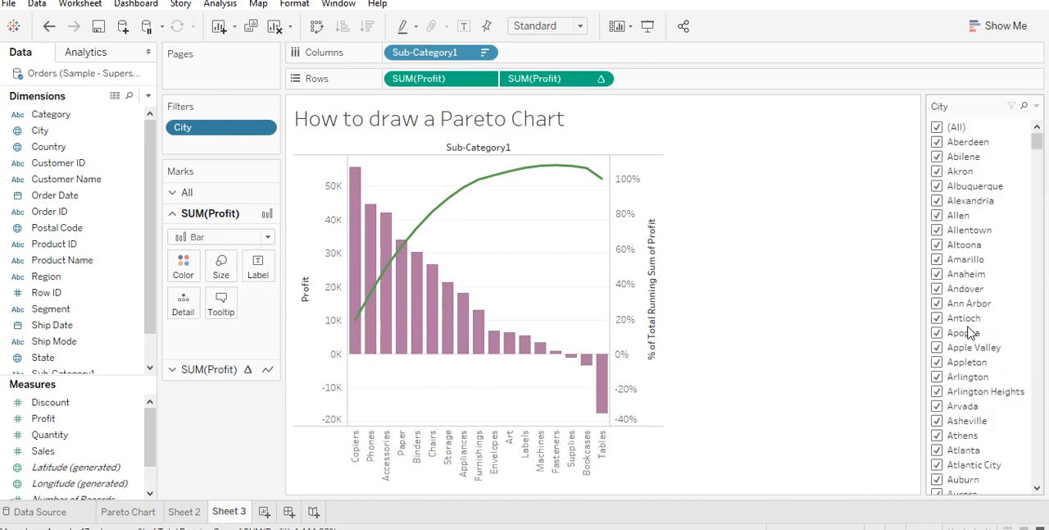
{"action": "left_click", "coordinate": [1036, 106]}
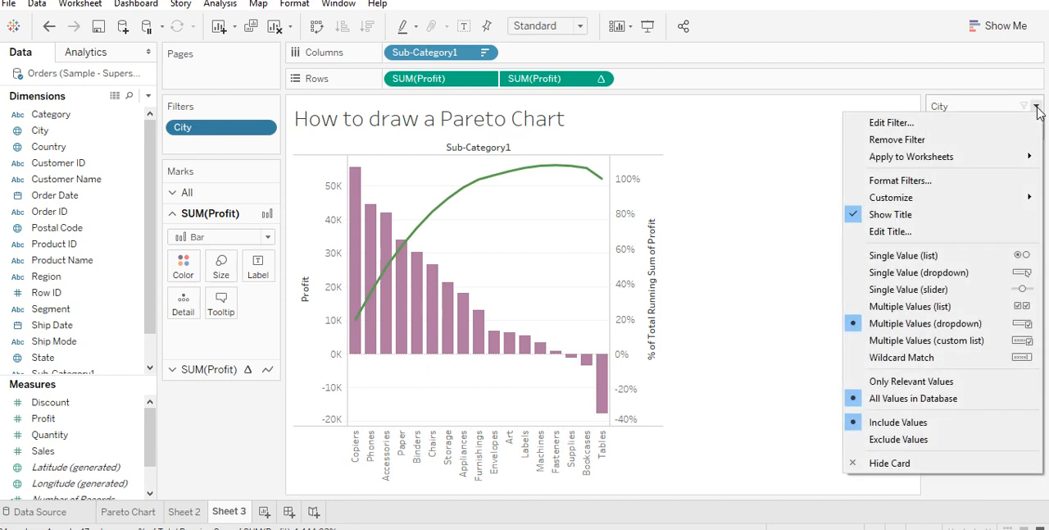
{"action": "left_click", "coordinate": [933, 382]}
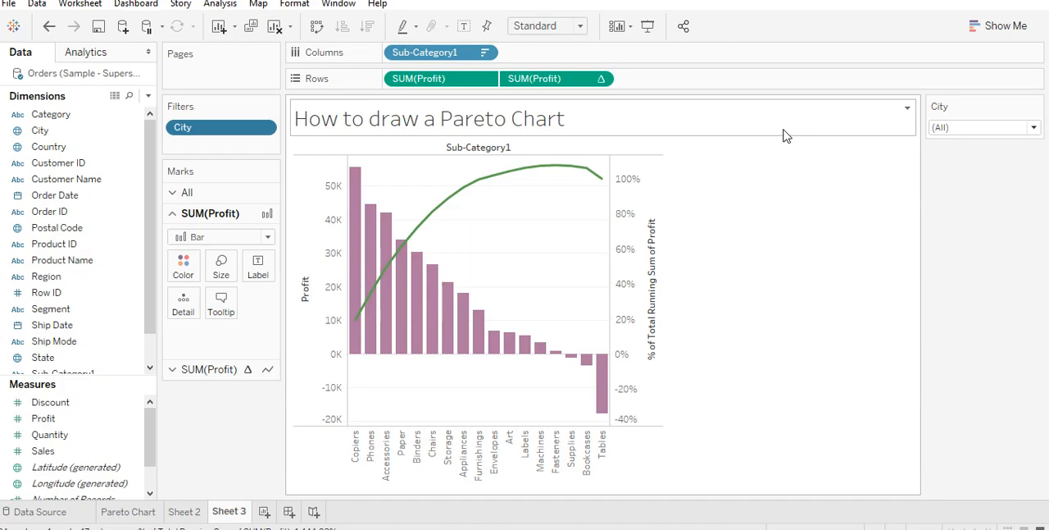
- Switch to presentation mode and test the City filter by toggling (All) and Aberdeen off and on again
{"action": "left_click", "coordinate": [648, 26]}
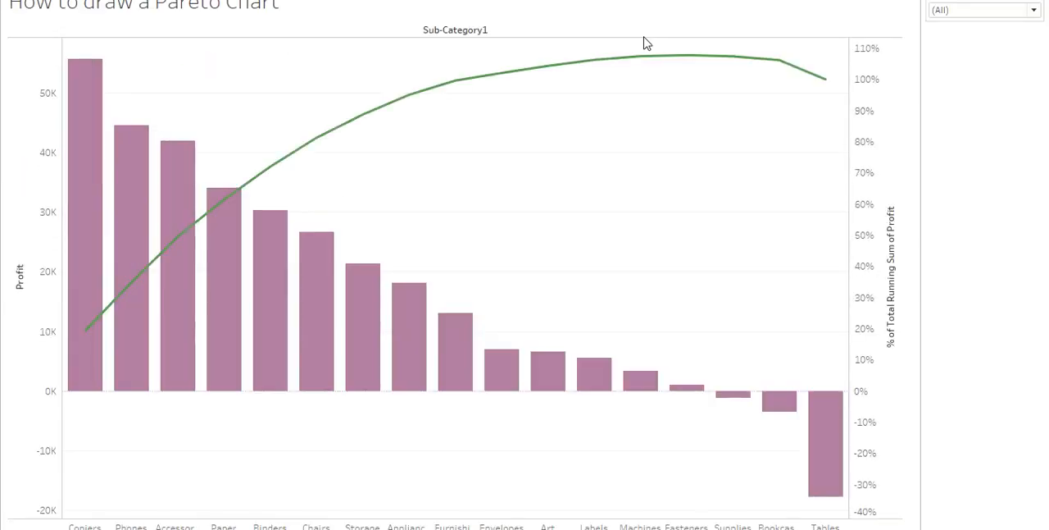
{"action": "left_click", "coordinate": [983, 11]}
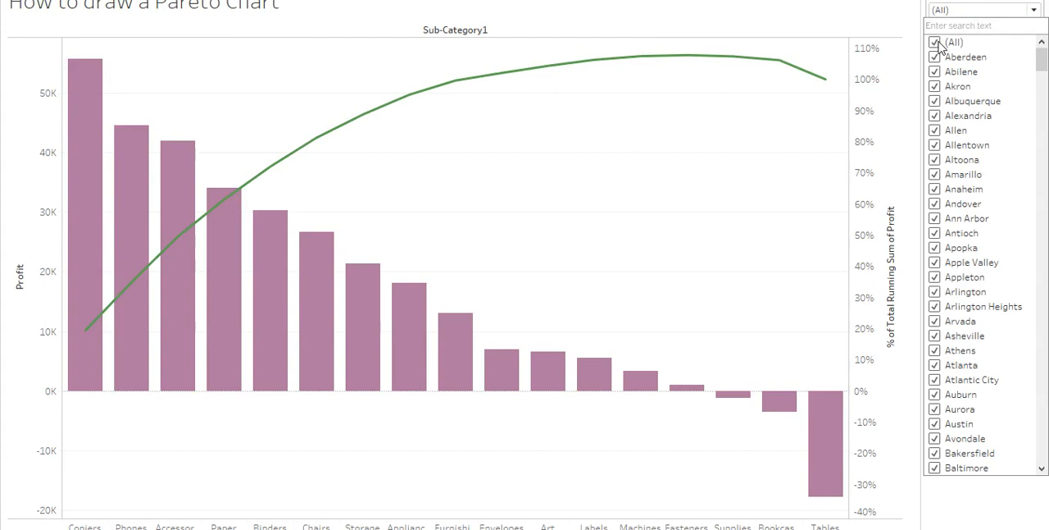
{"action": "left_click", "coordinate": [935, 42]}
{"action": "left_click", "coordinate": [936, 43]}
{"action": "left_click", "coordinate": [935, 43]}
{"action": "left_click", "coordinate": [937, 45]}
{"action": "left_click", "coordinate": [936, 58]}
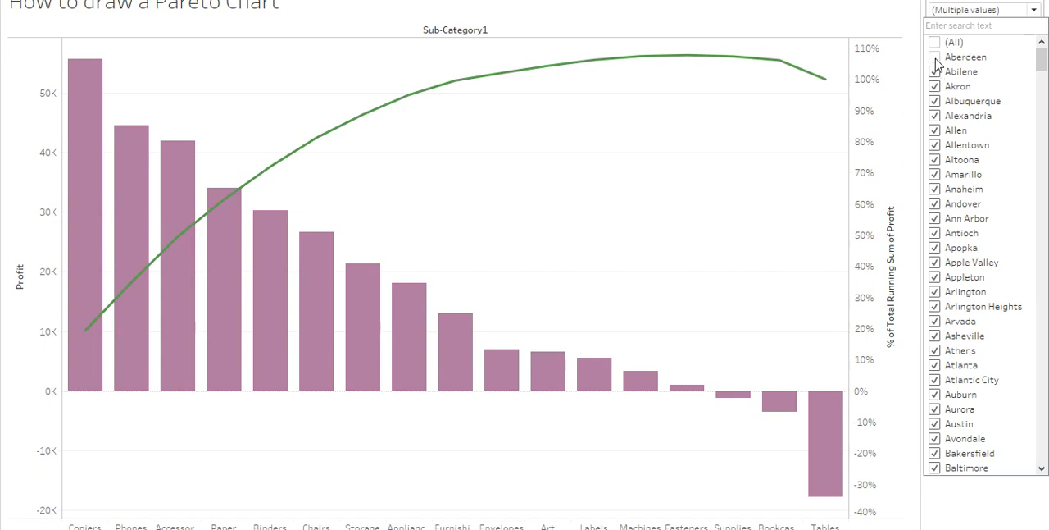
{"action": "left_click", "coordinate": [935, 59]}
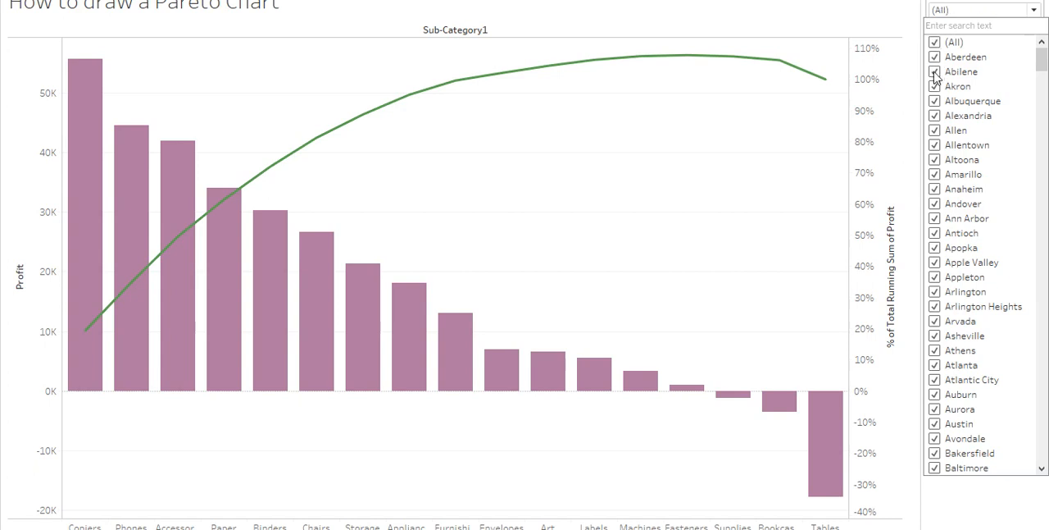
- Exclude Abilene, Alexandria, Allentown, Amarillo, Andover and Apple Valley in the City filter
{"action": "left_click", "coordinate": [936, 72]}
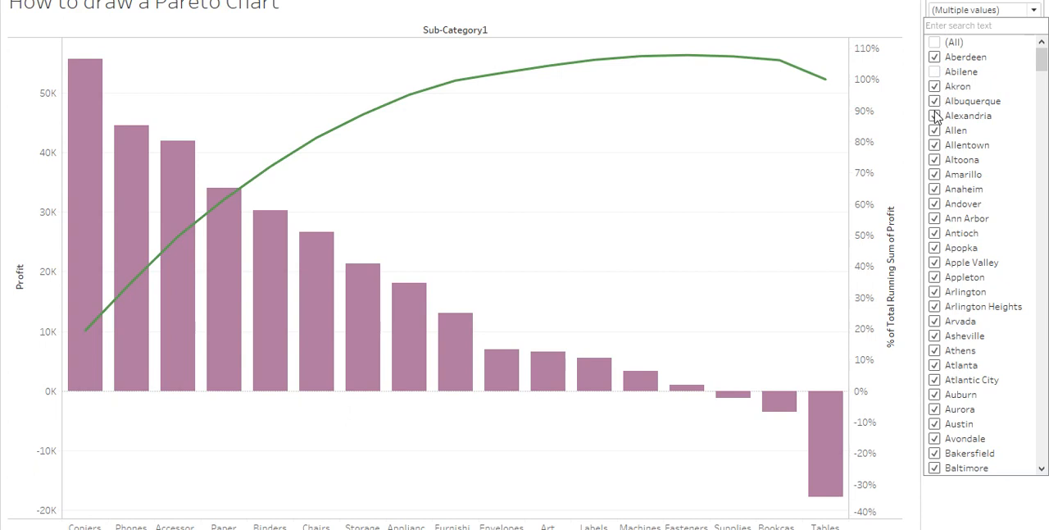
{"action": "left_click", "coordinate": [935, 116]}
{"action": "left_click", "coordinate": [935, 146]}
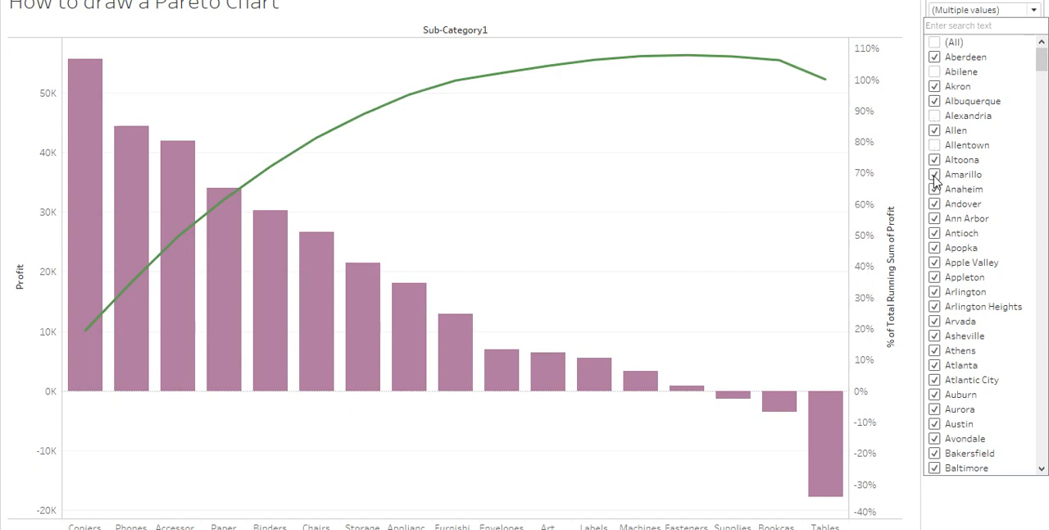
{"action": "left_click", "coordinate": [936, 176]}
{"action": "left_click", "coordinate": [935, 204]}
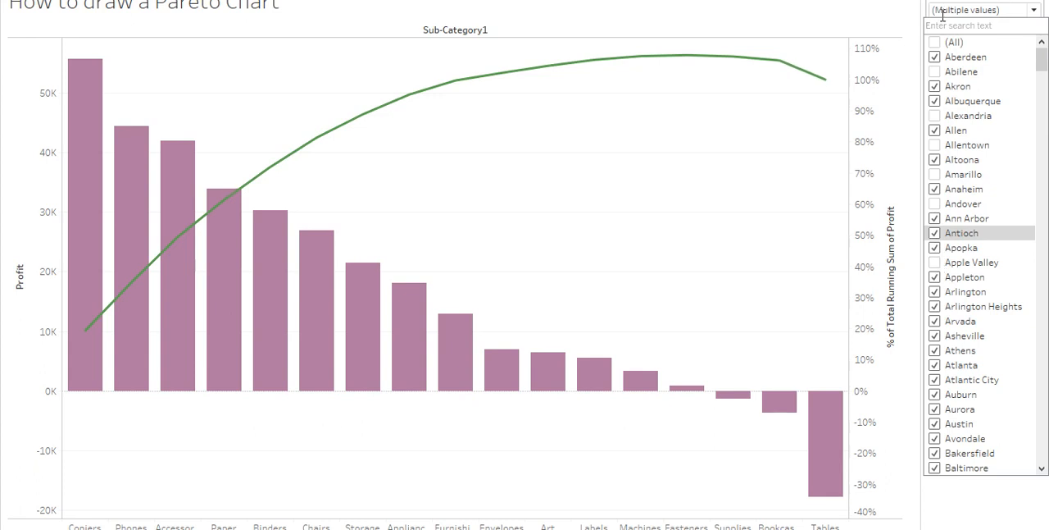
- Toggle the City filter between no cities and all cities, leaving every city selected
{"action": "left_click", "coordinate": [934, 42]}
{"action": "left_click", "coordinate": [935, 42]}
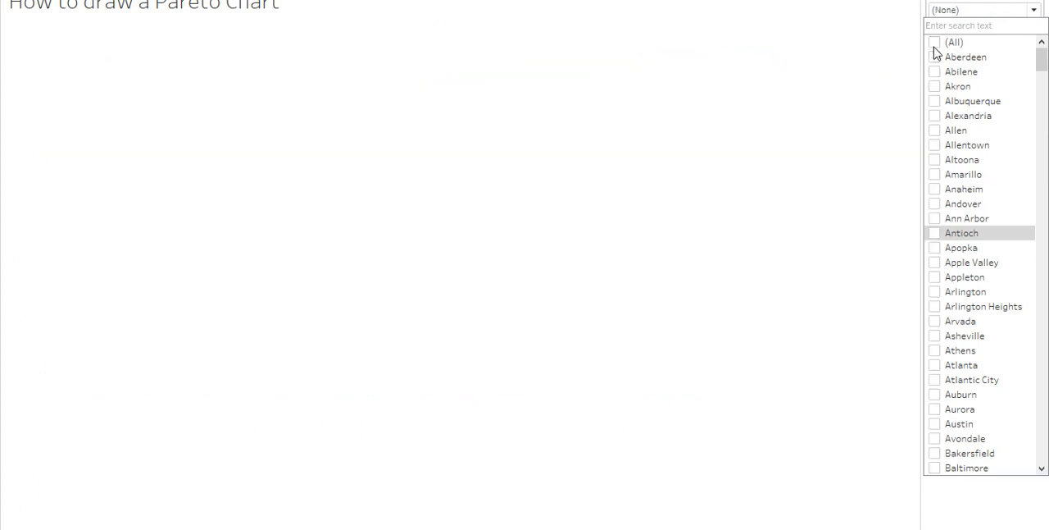
{"action": "left_click", "coordinate": [935, 47]}
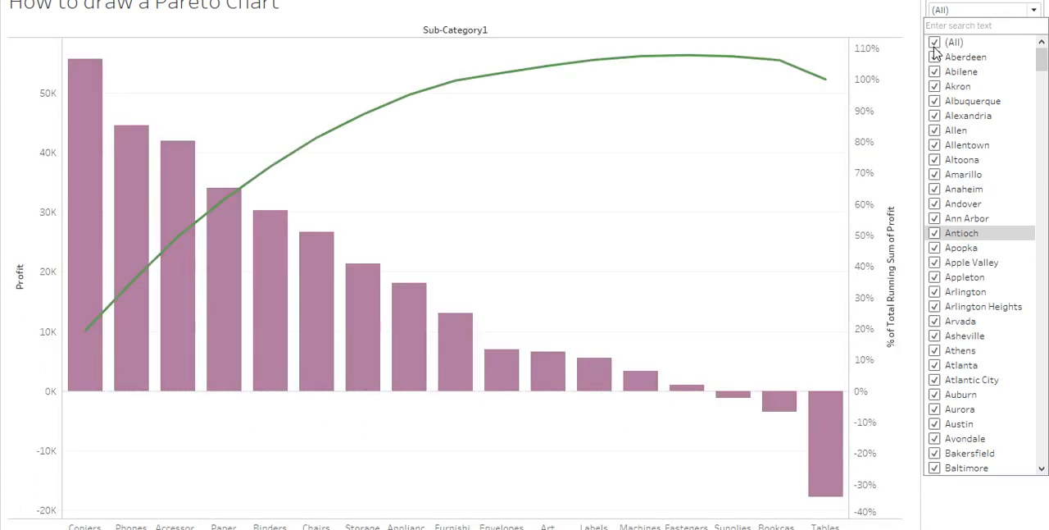
{"action": "left_click", "coordinate": [935, 43]}
{"action": "left_click", "coordinate": [935, 46]}
- Test the effect of Atlanta on the chart by excluding it in the City filter and including it again
{"action": "left_click", "coordinate": [935, 366]}
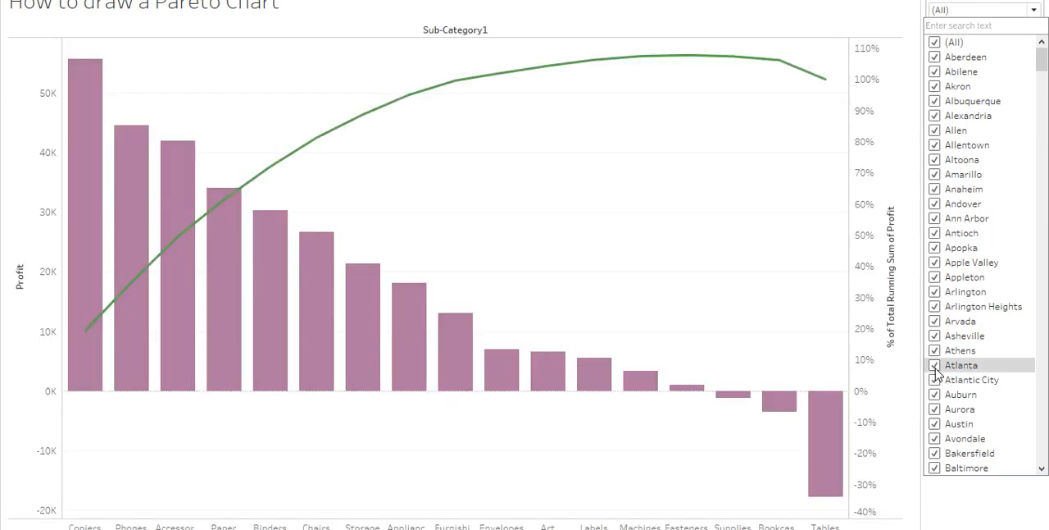
{"action": "left_click", "coordinate": [935, 367]}
{"action": "left_click", "coordinate": [936, 366]}
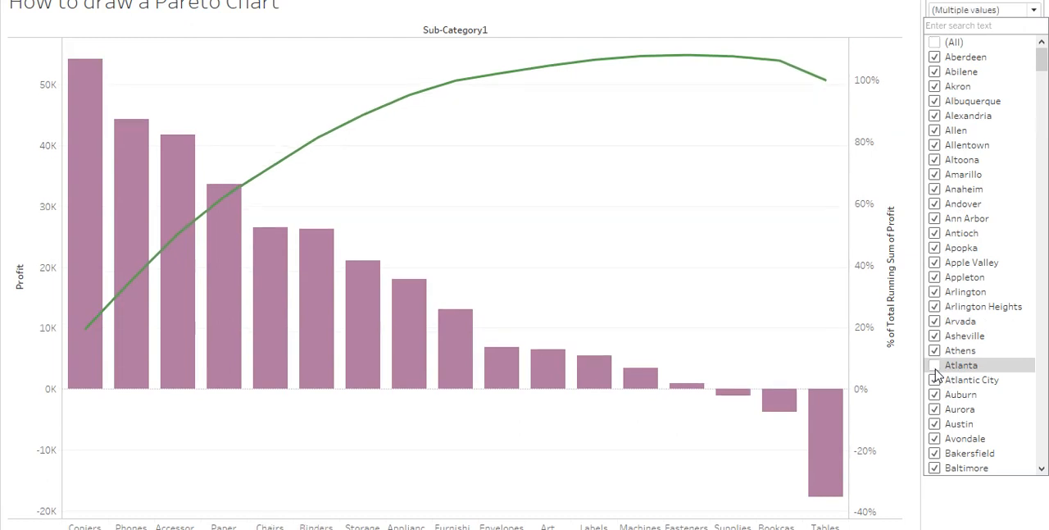
{"action": "left_click", "coordinate": [936, 366]}
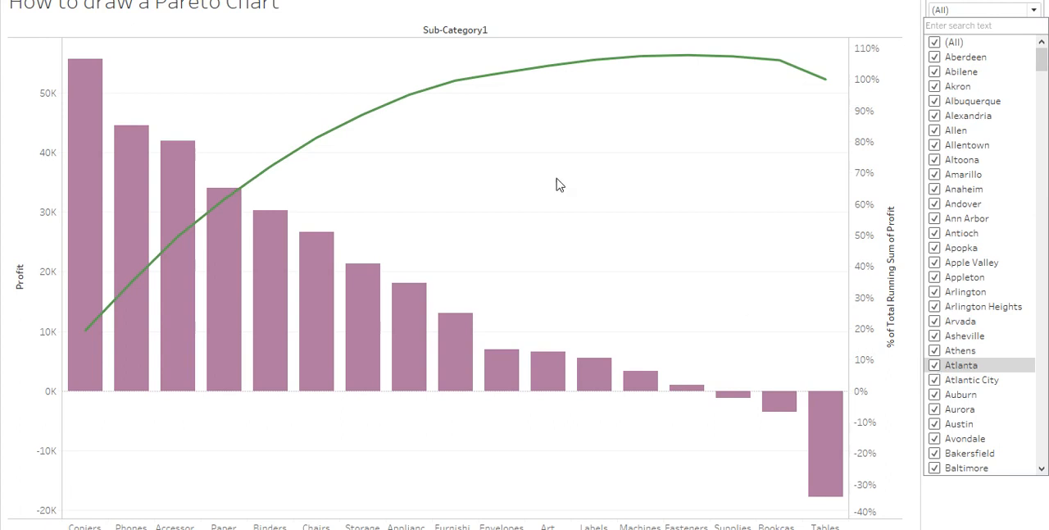